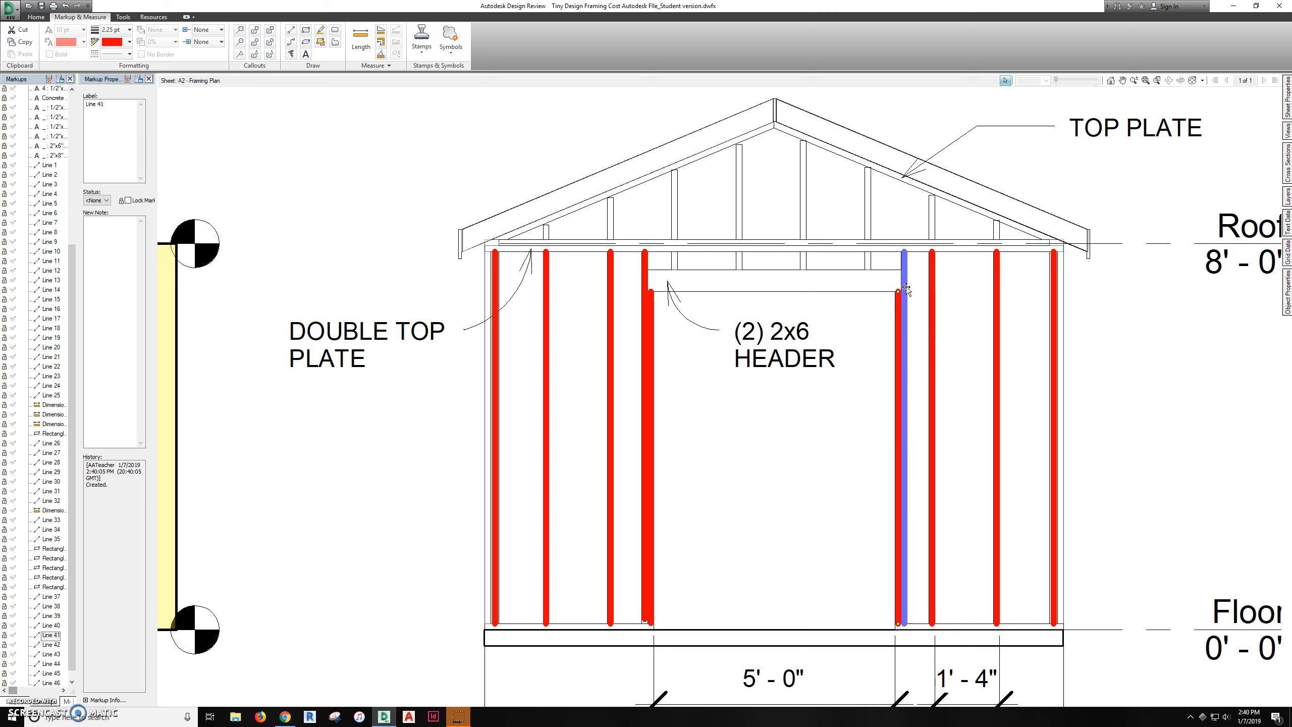
Count the remaining red stud lines on the door opening's right side of the south wall framing
left_click(982, 287)
left_click(1000, 289)
left_click(1054, 288)
Enter 10 as the quantity in the 2"x4"x8' studs note beside the framing elevation
middle_click_drag(1106, 373, 722, 589)
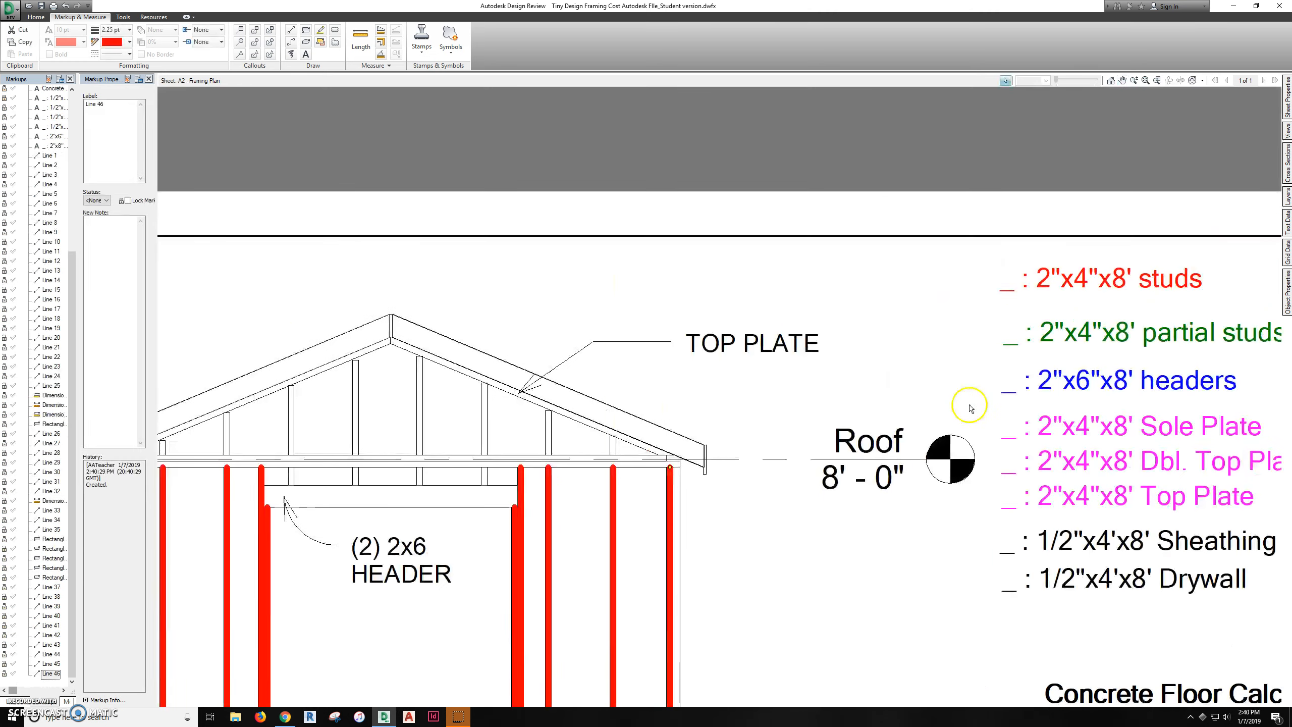
left_click(1009, 287)
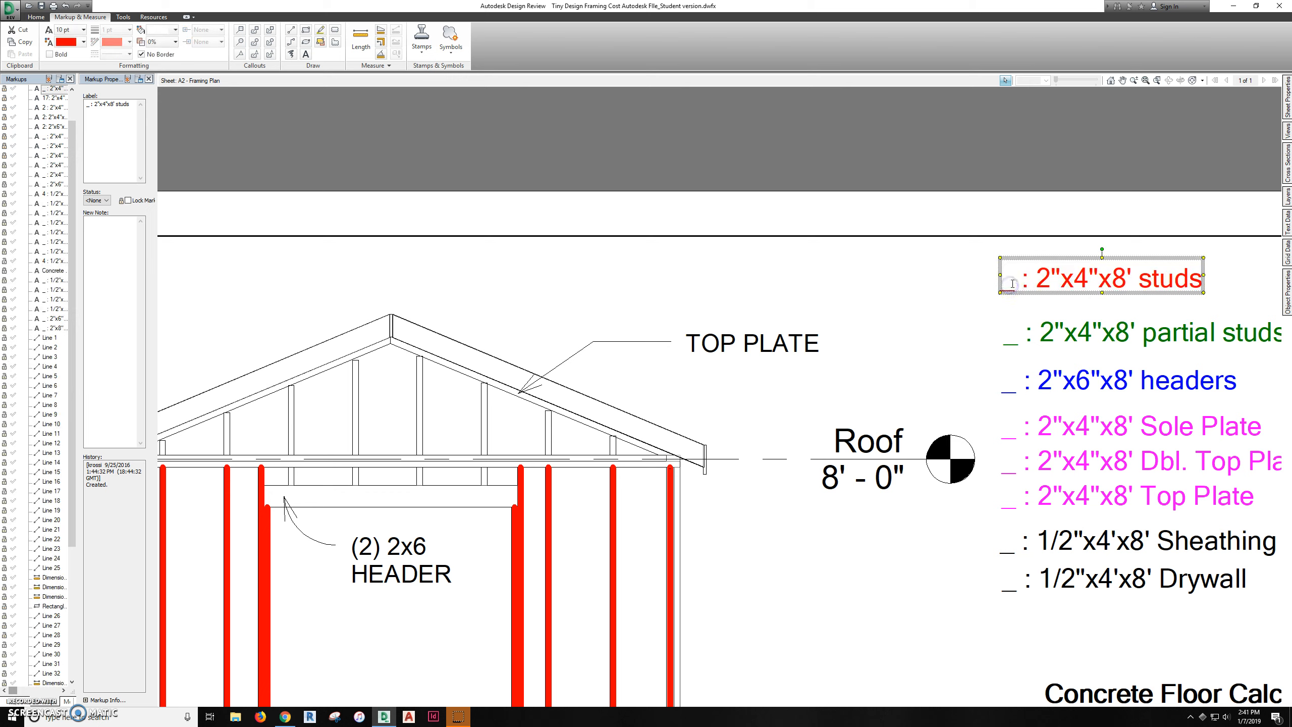
double_click(1016, 288)
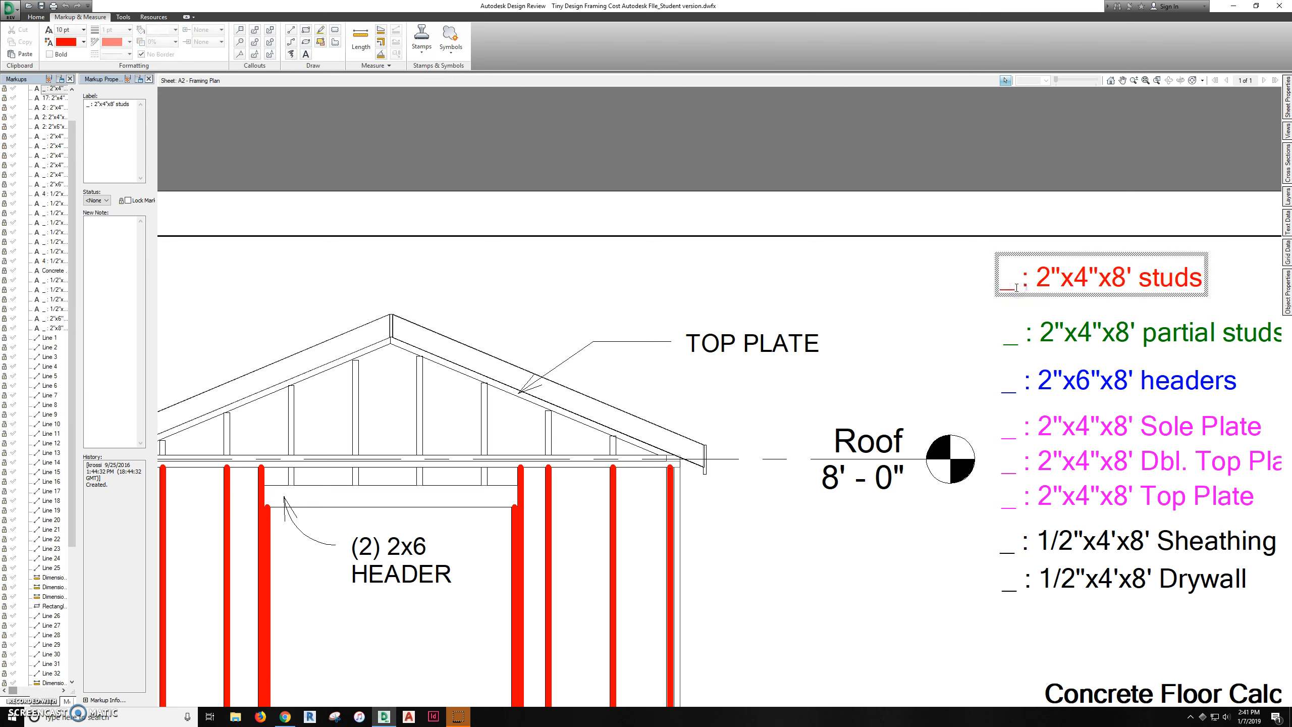
type("10")
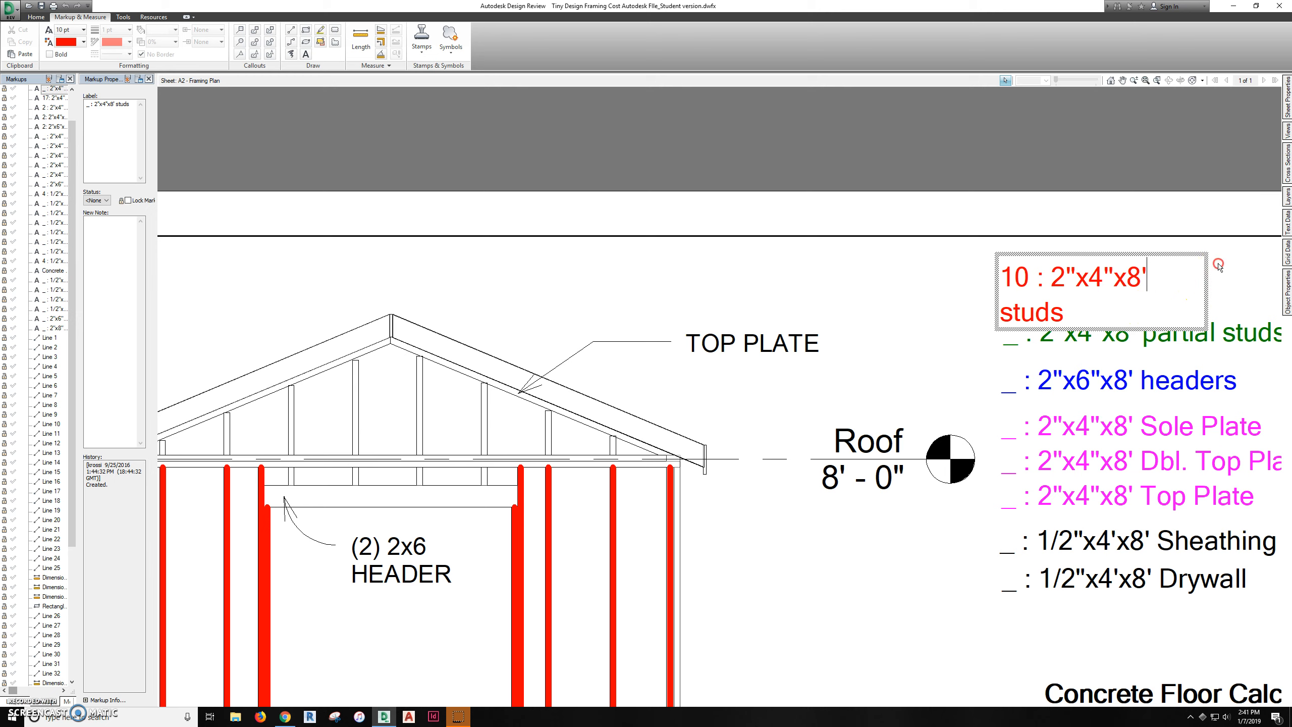
Widen the 2"x4"x8' studs text box to fit its text on one line and reduce its height to clear the note below
middle_click_drag(1218, 263, 915, 265)
left_click_drag(843, 292, 975, 286)
left_click(974, 286)
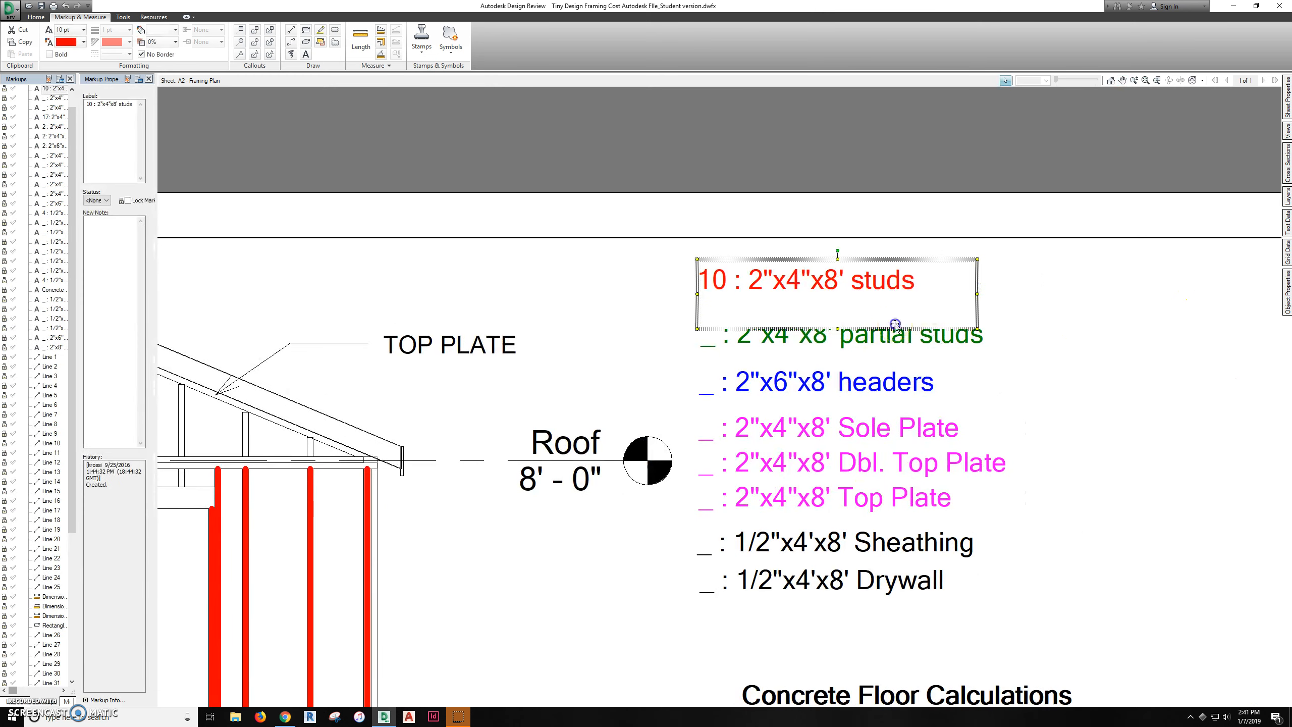
left_click_drag(838, 328, 838, 299)
left_click(1162, 323)
Set the line markup color to green for marking the partial studs in the gable and above the header
scroll(534, 558, "down", 3)
middle_click_drag(529, 556, 807, 432)
left_click(292, 29)
left_click(130, 42)
left_click(118, 76)
scroll(426, 352, "up", 3)
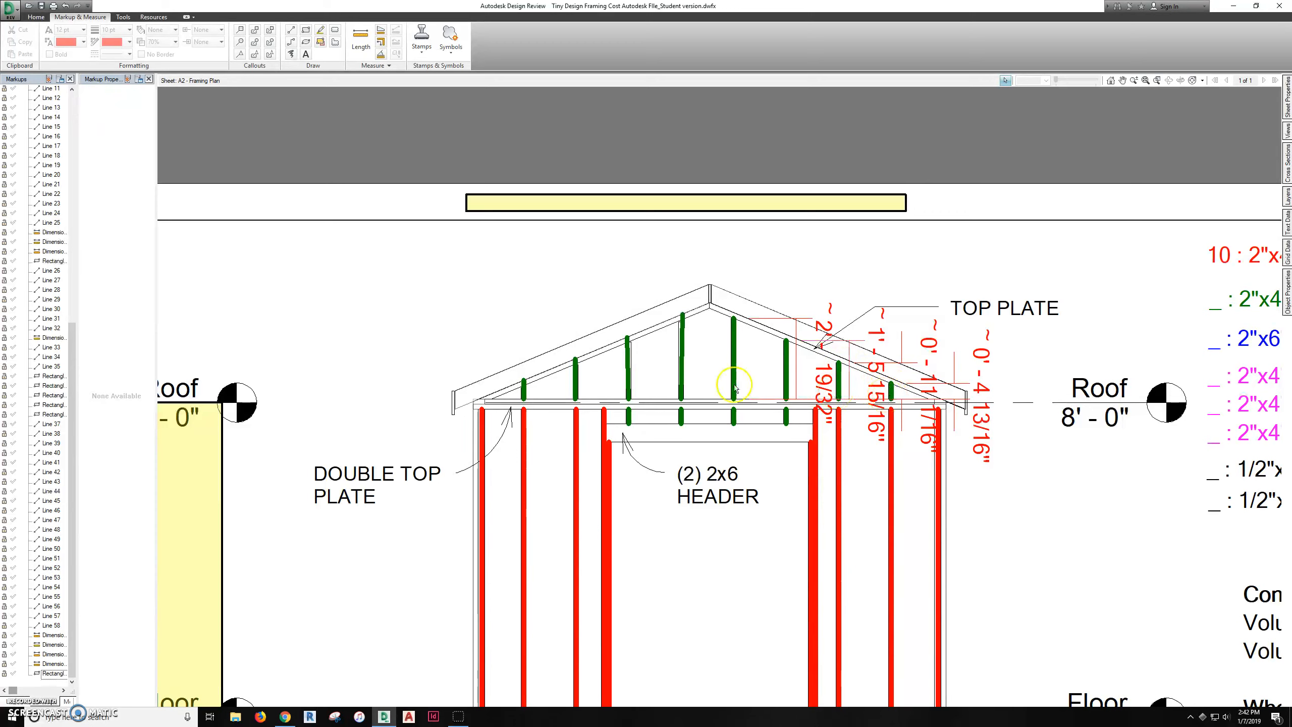
Measure the height of a short partial stud between the double top plate and the door header
left_click(361, 40)
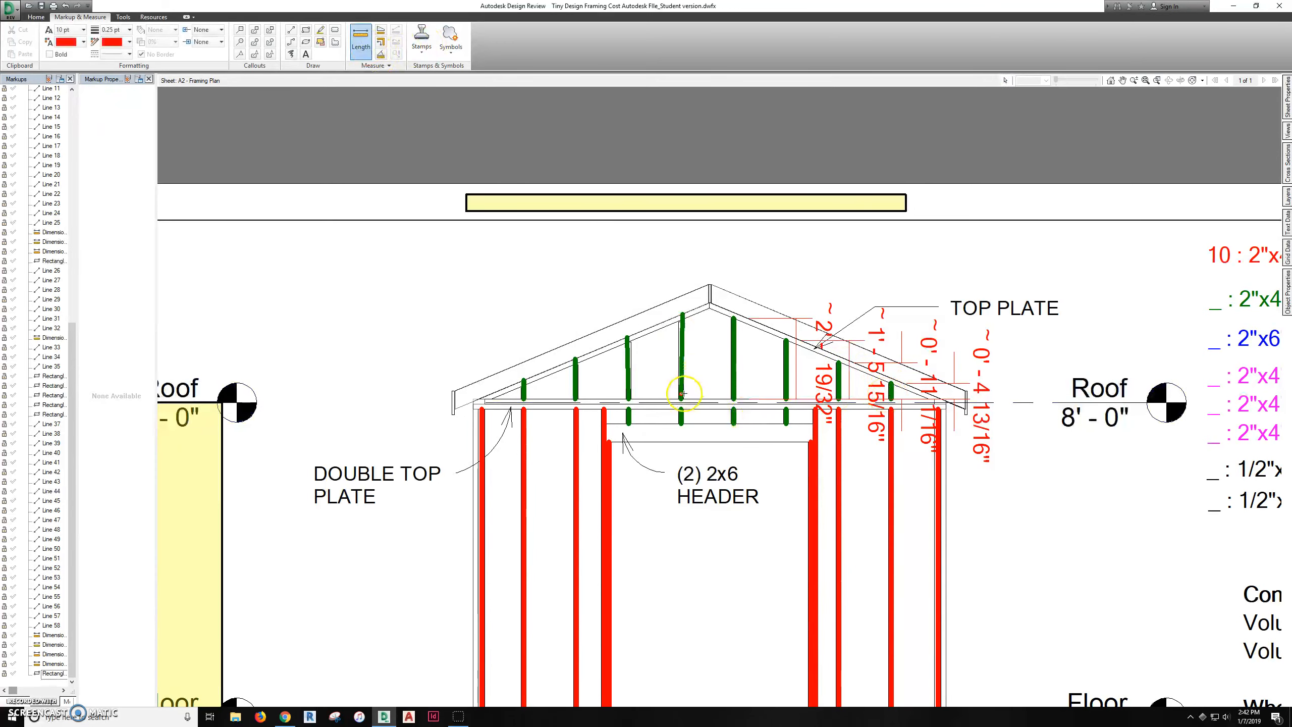
left_click(681, 409)
left_click(681, 424)
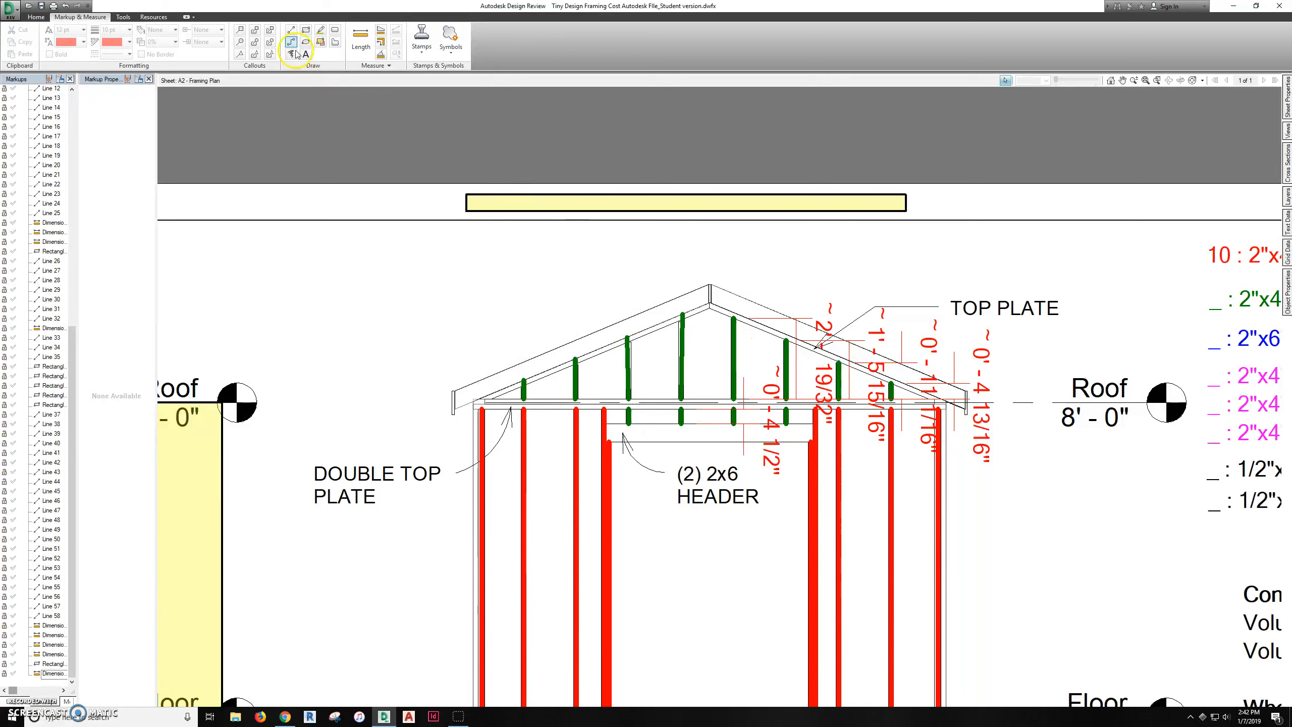
Draw two green cut marks across the yellow board above the roof and shift the first one slightly right
left_click(289, 30)
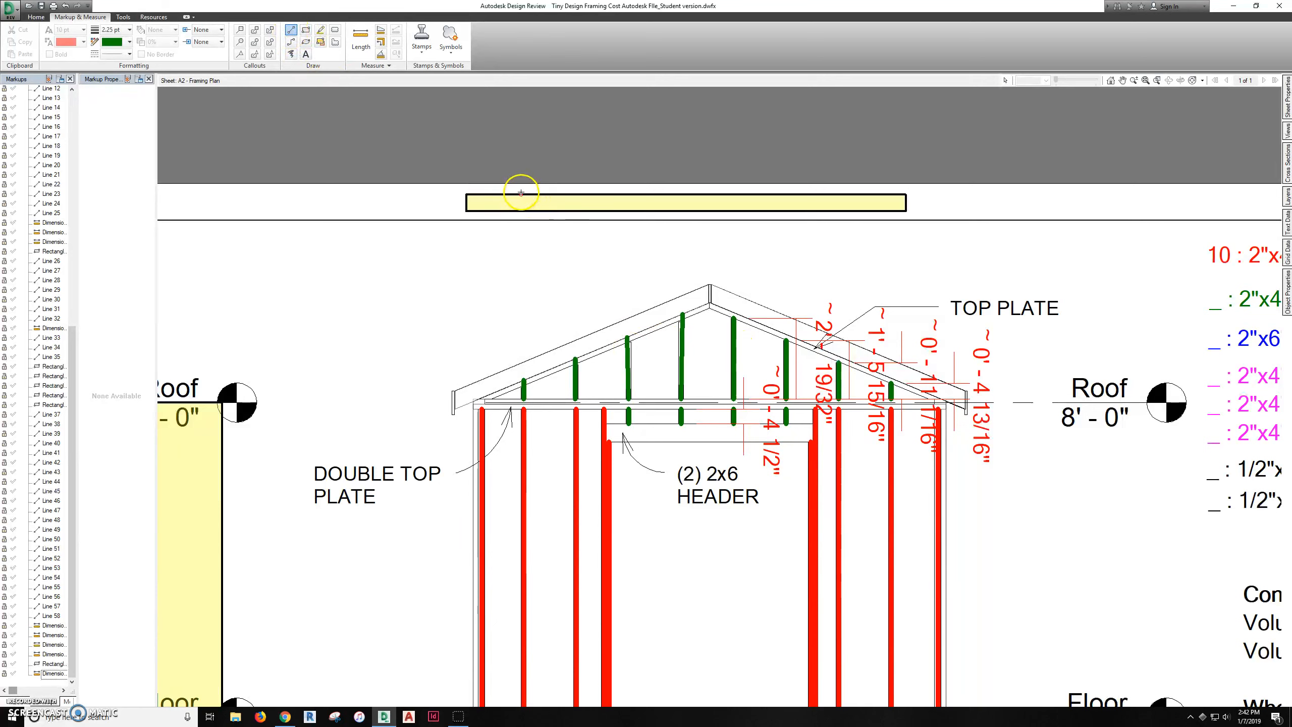
left_click(526, 219)
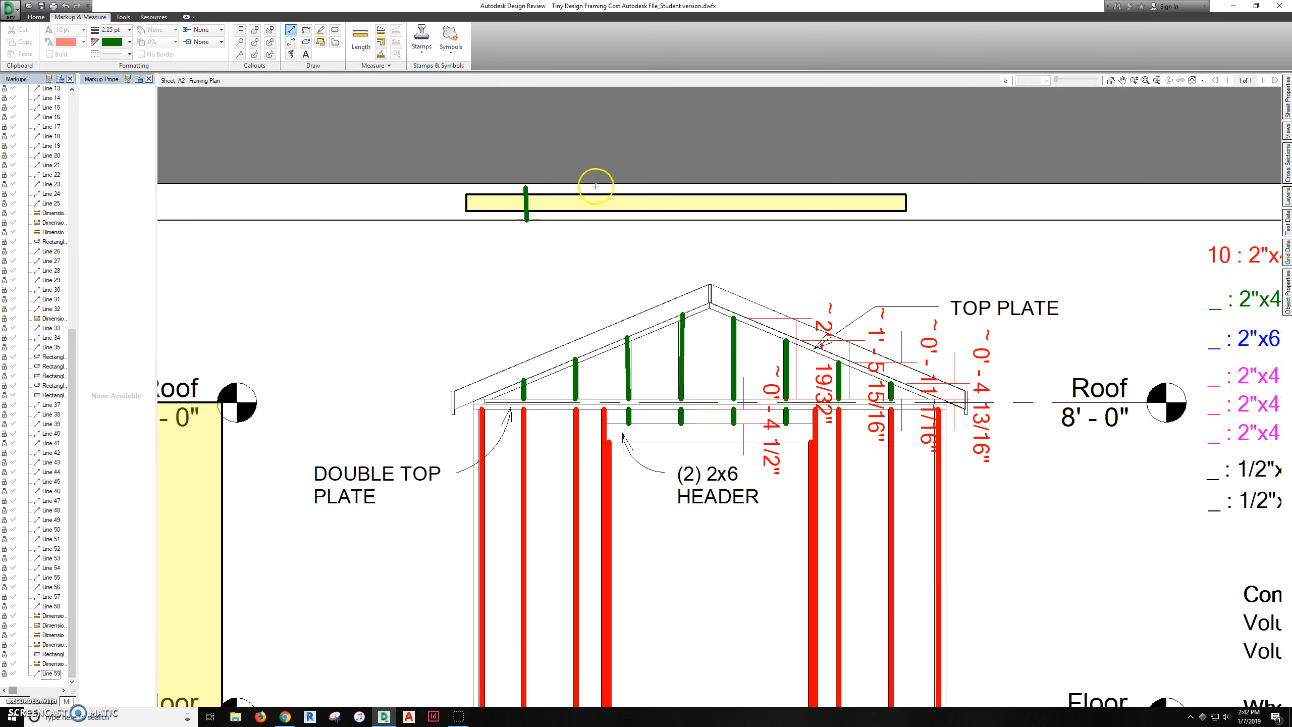
left_click(690, 223)
left_click(532, 189)
key("Escape")
left_click_drag(545, 188, 567, 226)
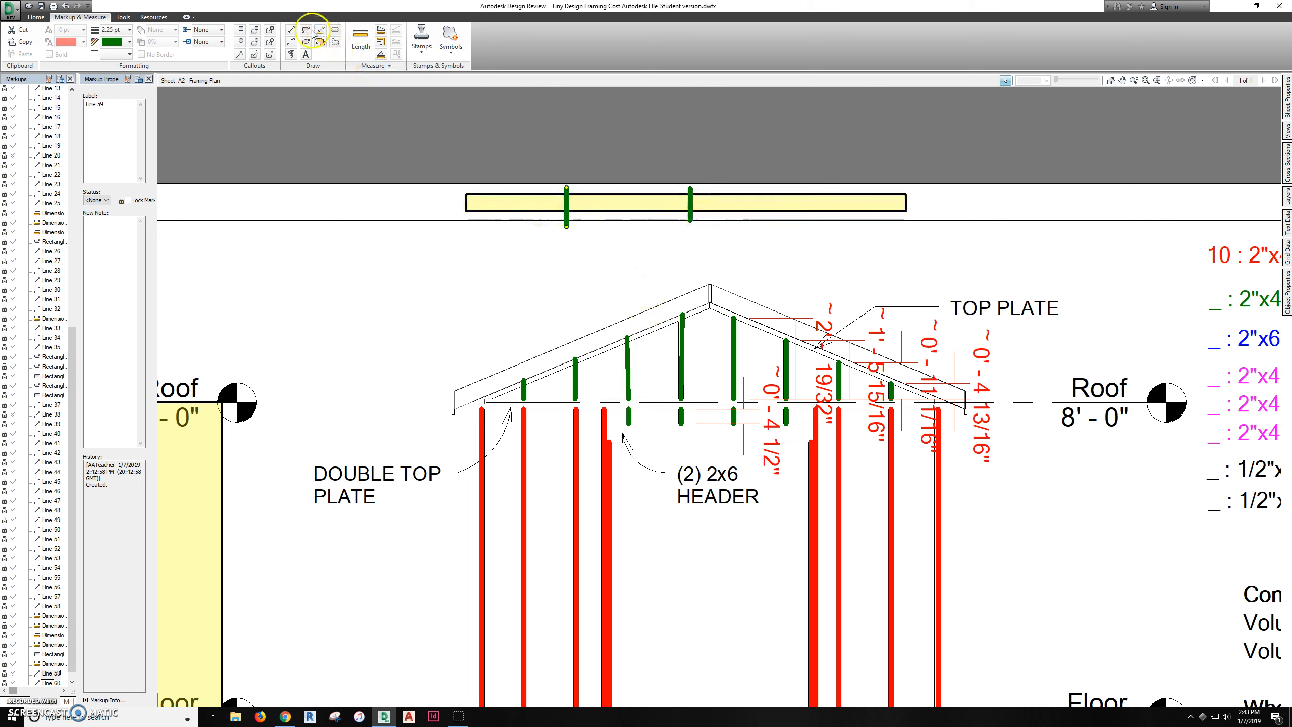
Add three more green cut marks across the right half of the yellow board, one close to its end
left_click(291, 29)
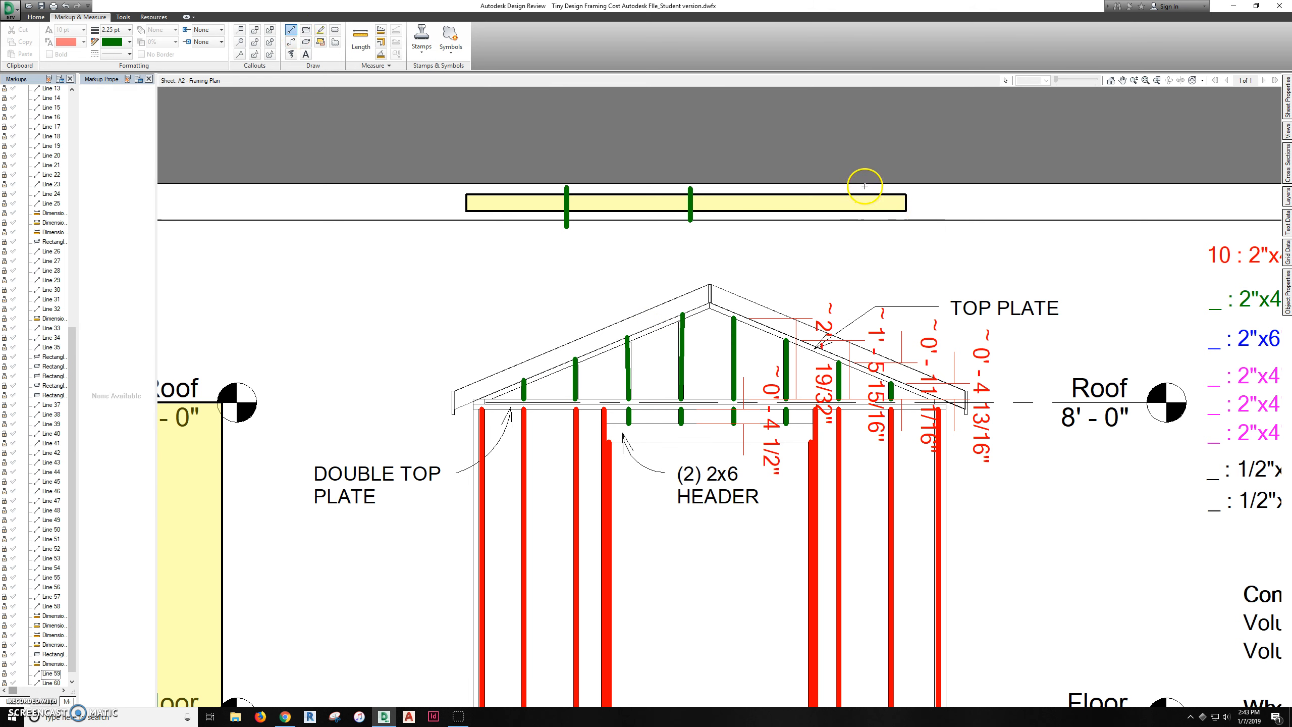
left_click(866, 230)
left_click(784, 192)
left_click(780, 224)
left_click(876, 211)
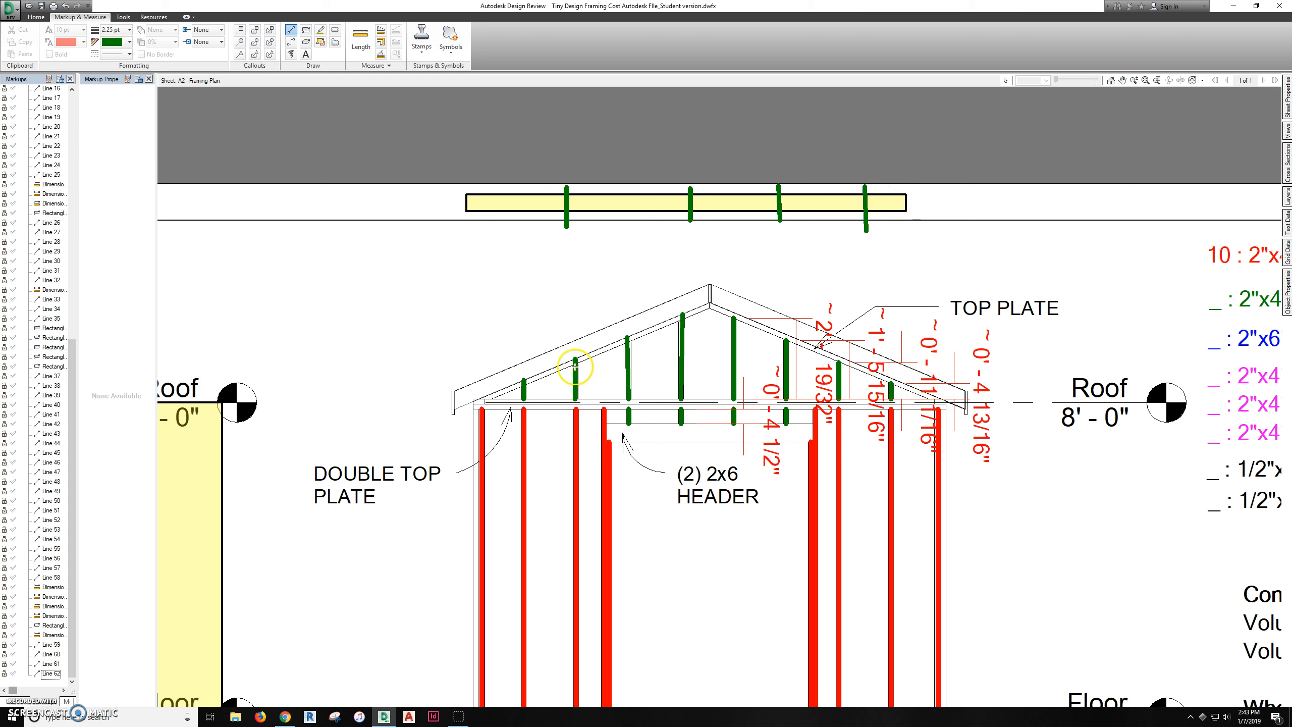
left_click(888, 219)
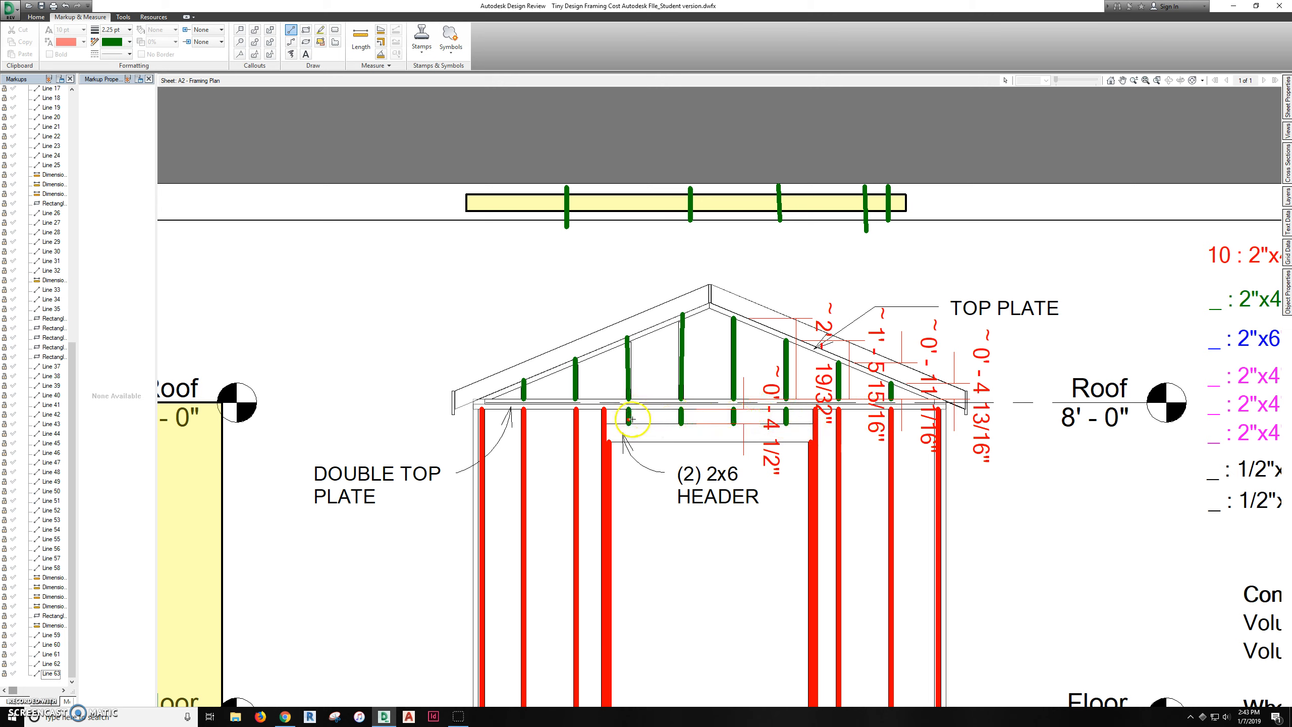
key("Escape")
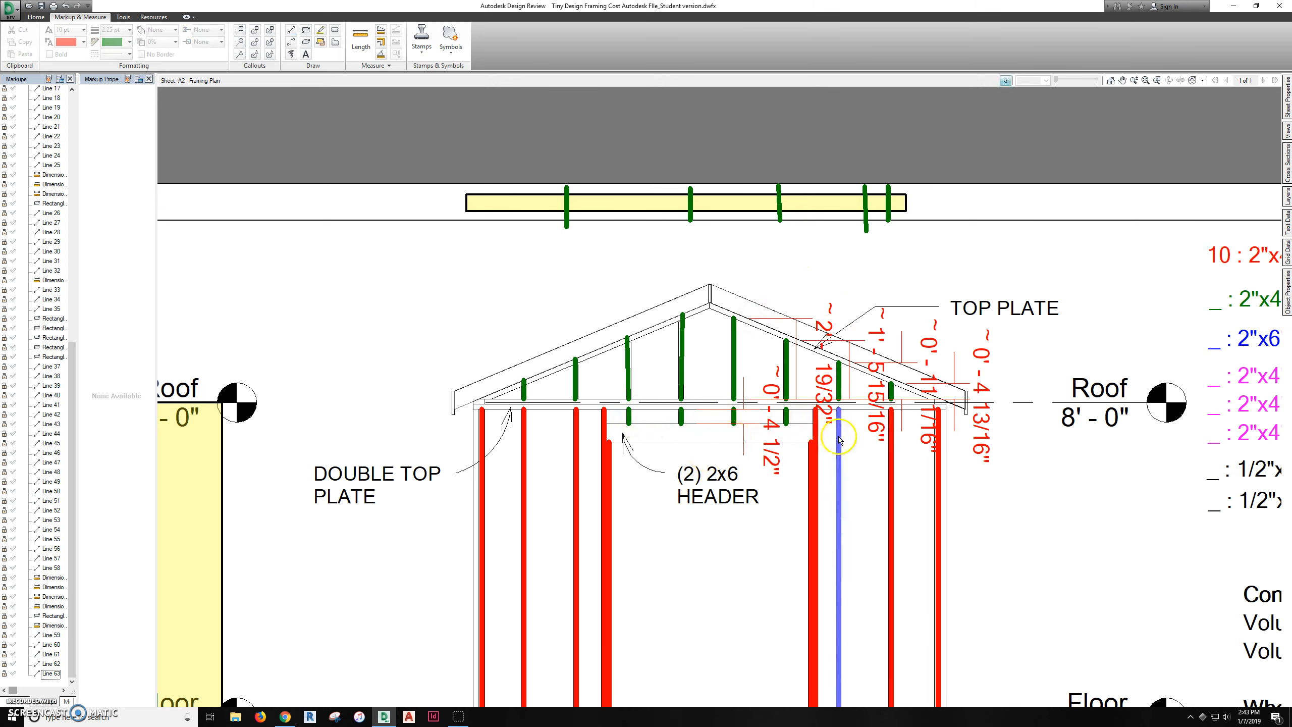
Enter 2 as the quantity in the 2"x4"x8' partial studs note
middle_click_drag(1051, 380, 862, 408)
left_click(1031, 328)
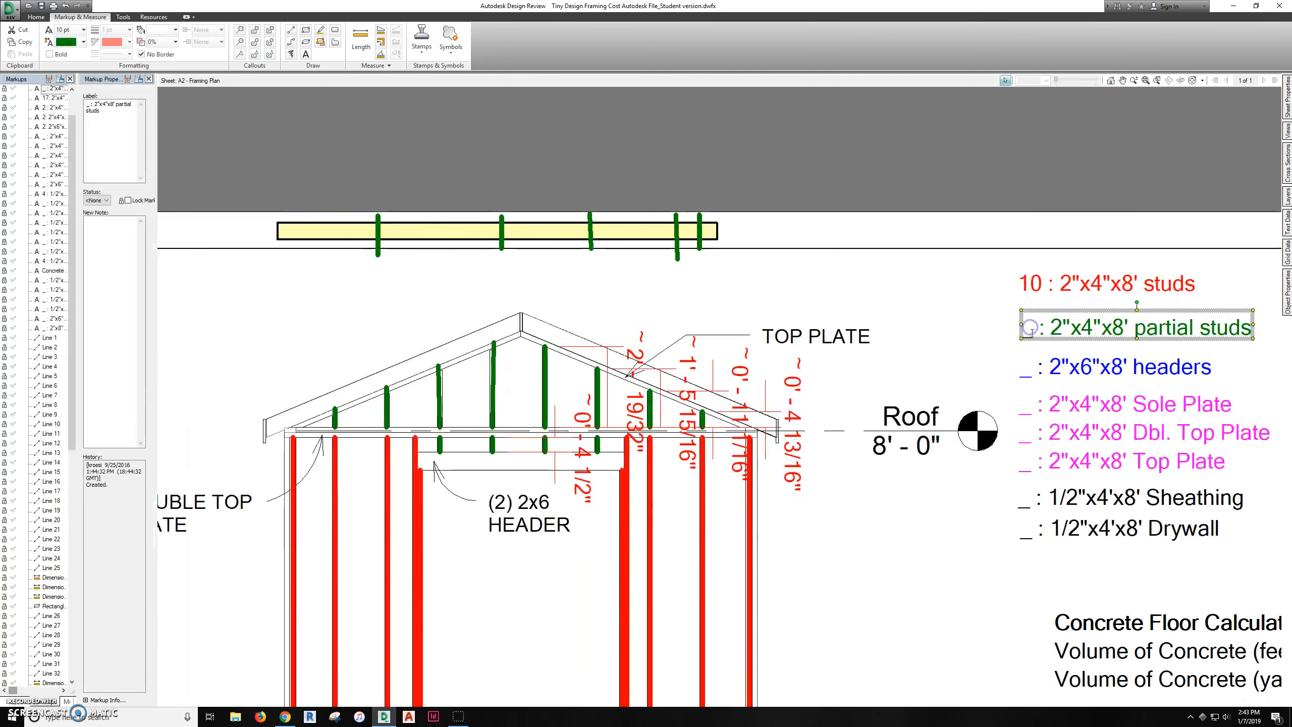
double_click(1033, 332)
key("Delete")
type("2")
left_click(964, 303)
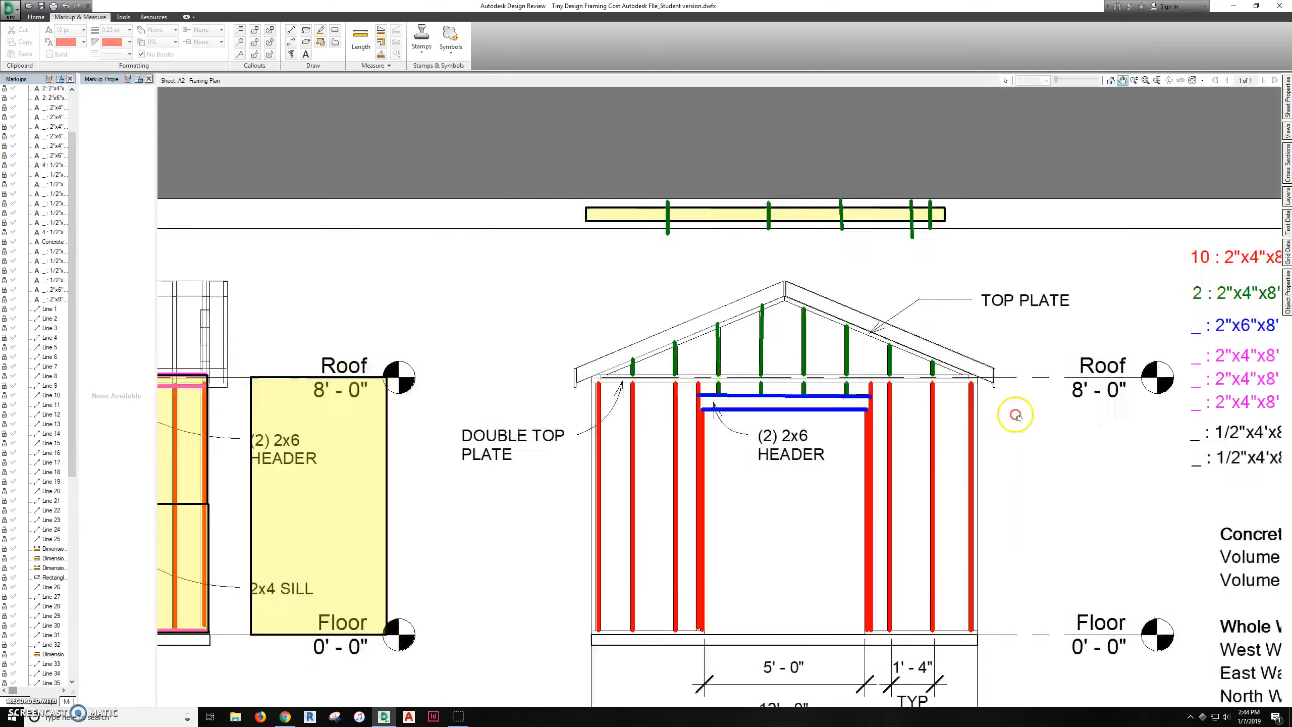
Measure the length of the upper blue header line over the door opening
middle_click_drag(1016, 413, 939, 436)
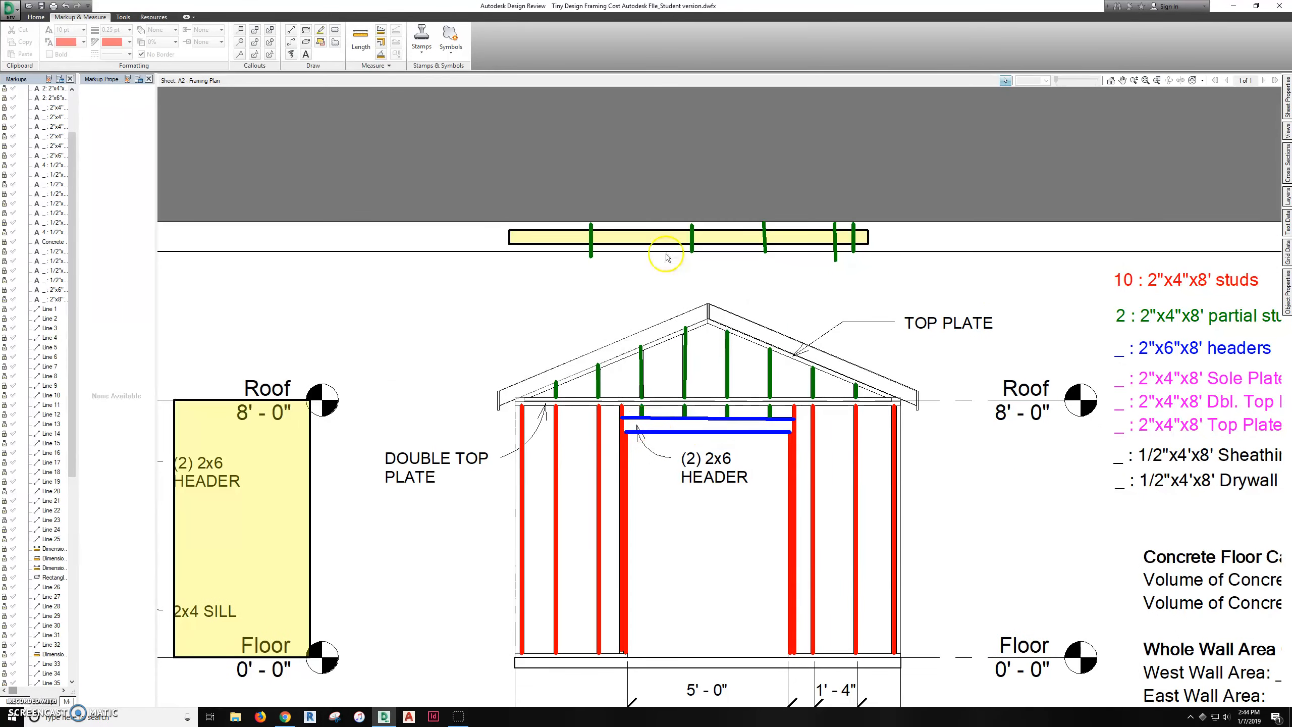
left_click(361, 39)
scroll(722, 410, "up", 1)
left_click(599, 421)
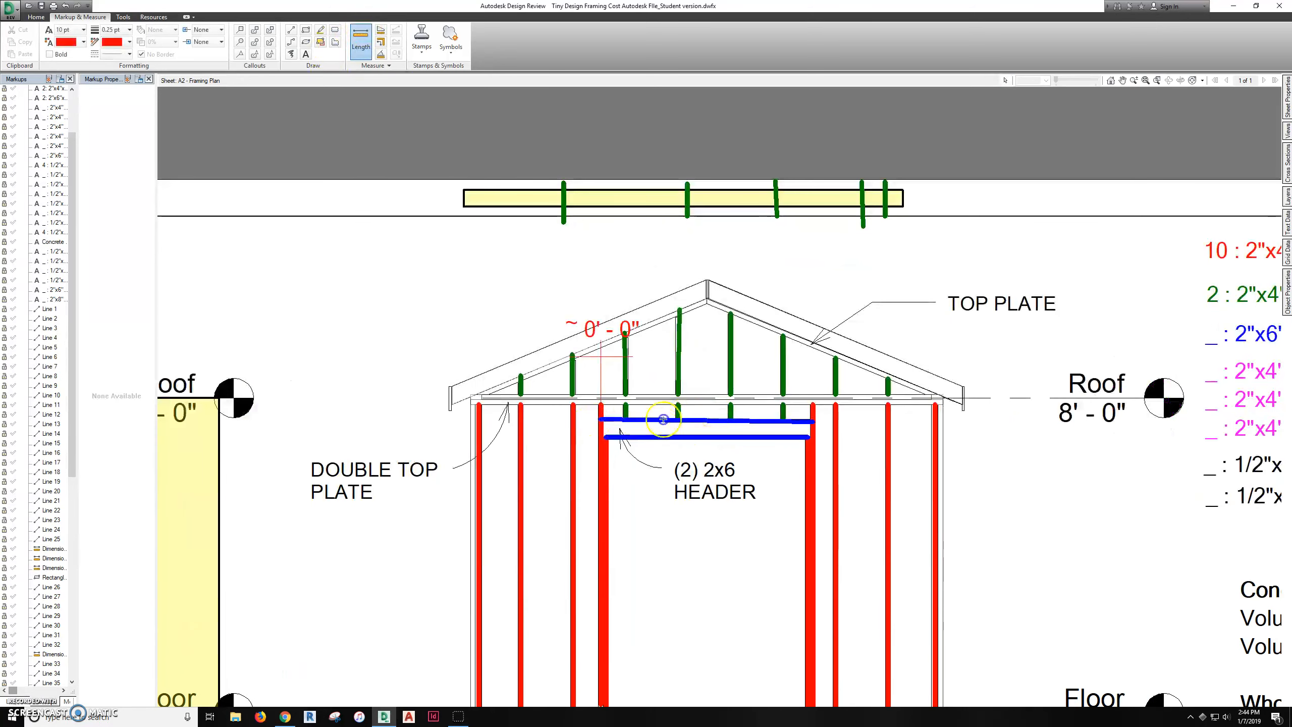
left_click(814, 419)
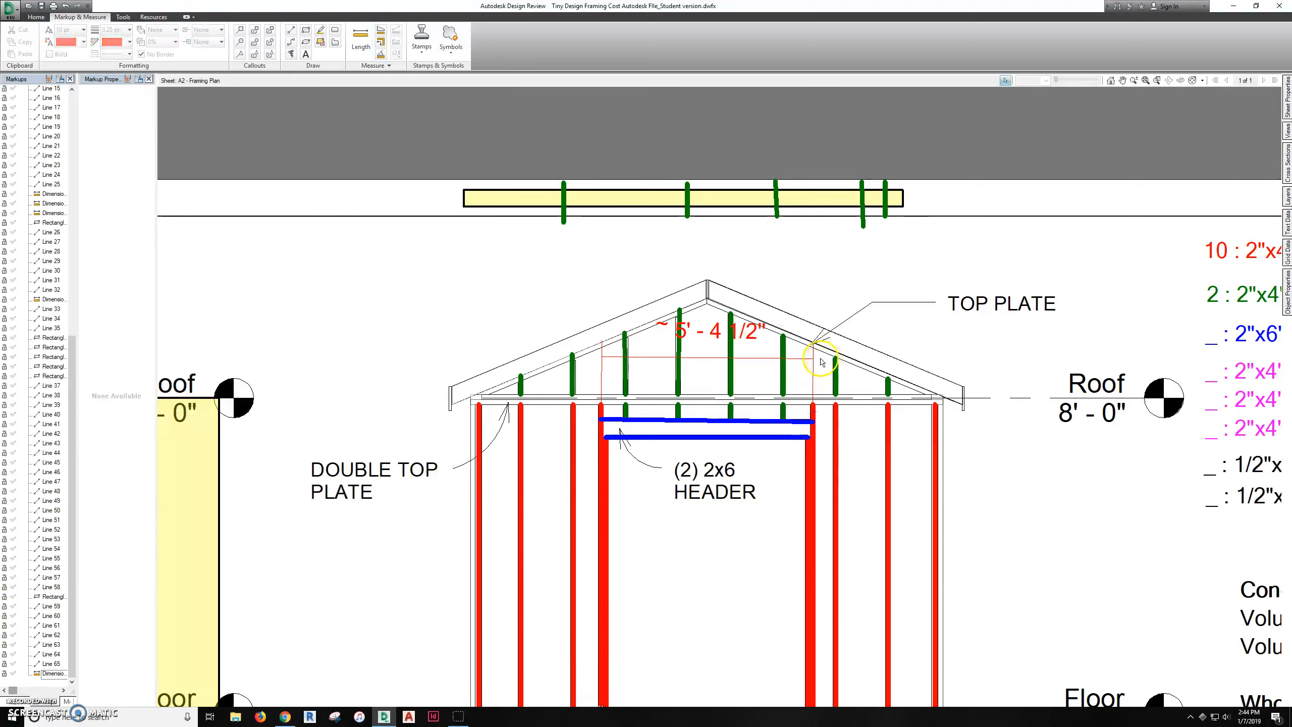
Enter 2 as the quantity in the 2"x6"x8' headers note
left_click(1158, 409)
middle_click_drag(1157, 409, 981, 426)
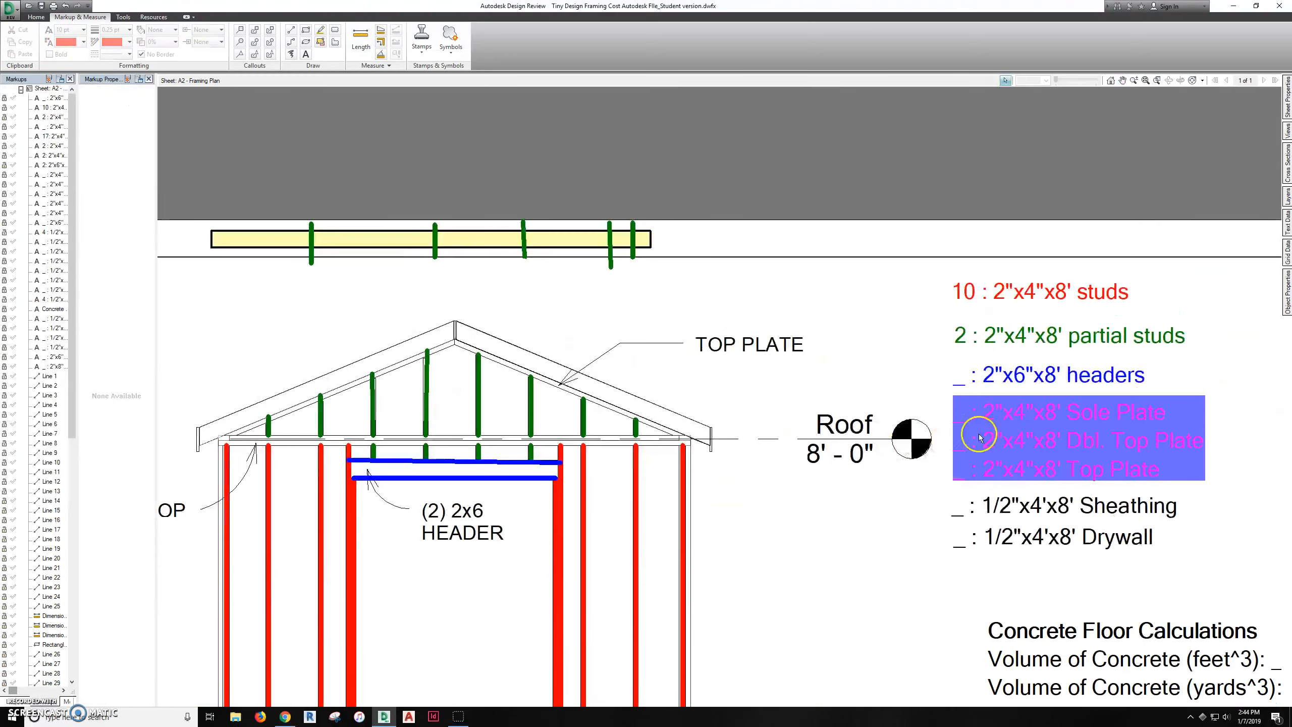
left_click(967, 383)
double_click(967, 377)
key("BackSpace")
type("2")
left_click(793, 379)
Set the length measurement's line color to magenta and dimension the wall section left of the door opening
middle_click_drag(793, 387, 789, 239)
left_click(361, 40)
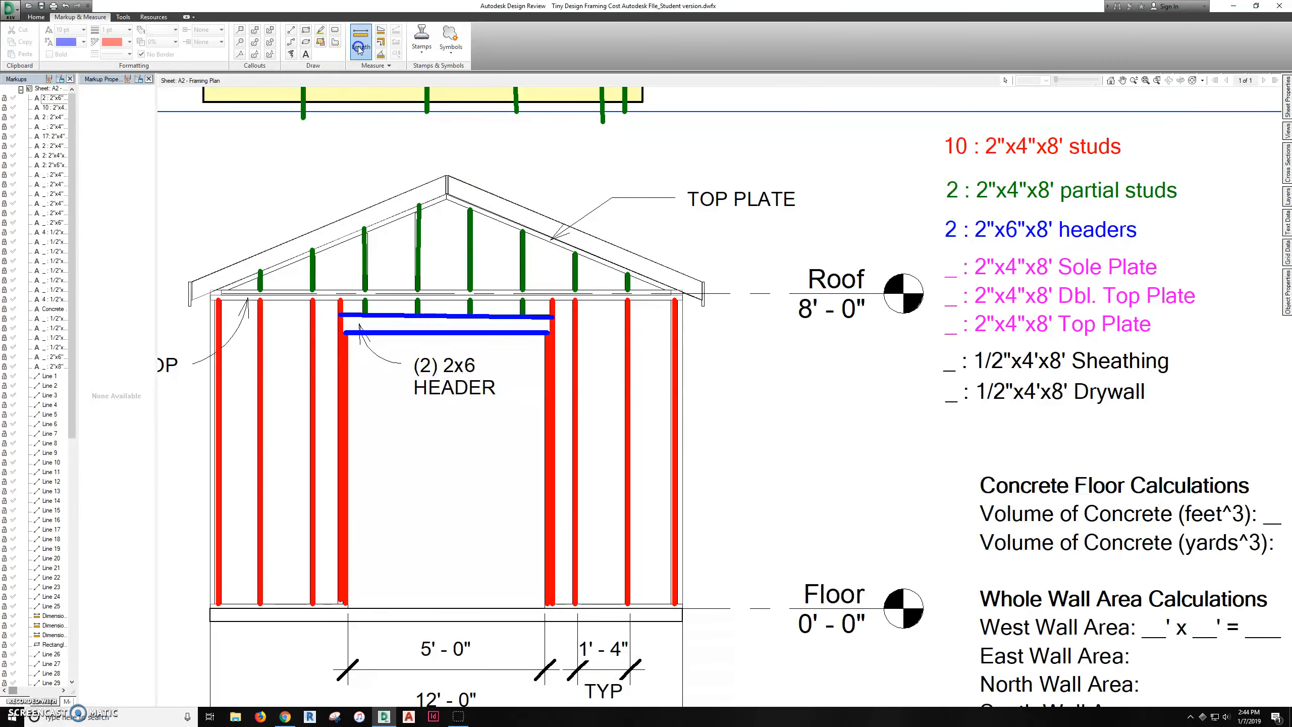
left_click(123, 135)
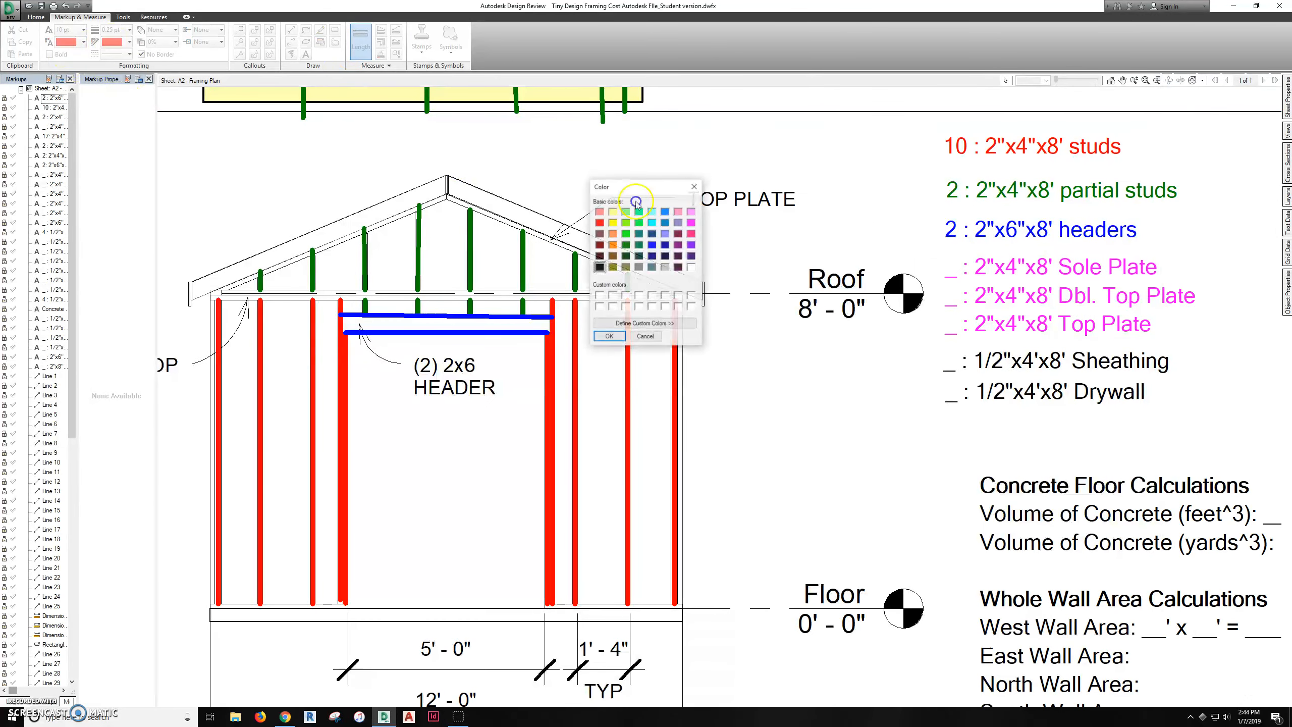
left_click(610, 337)
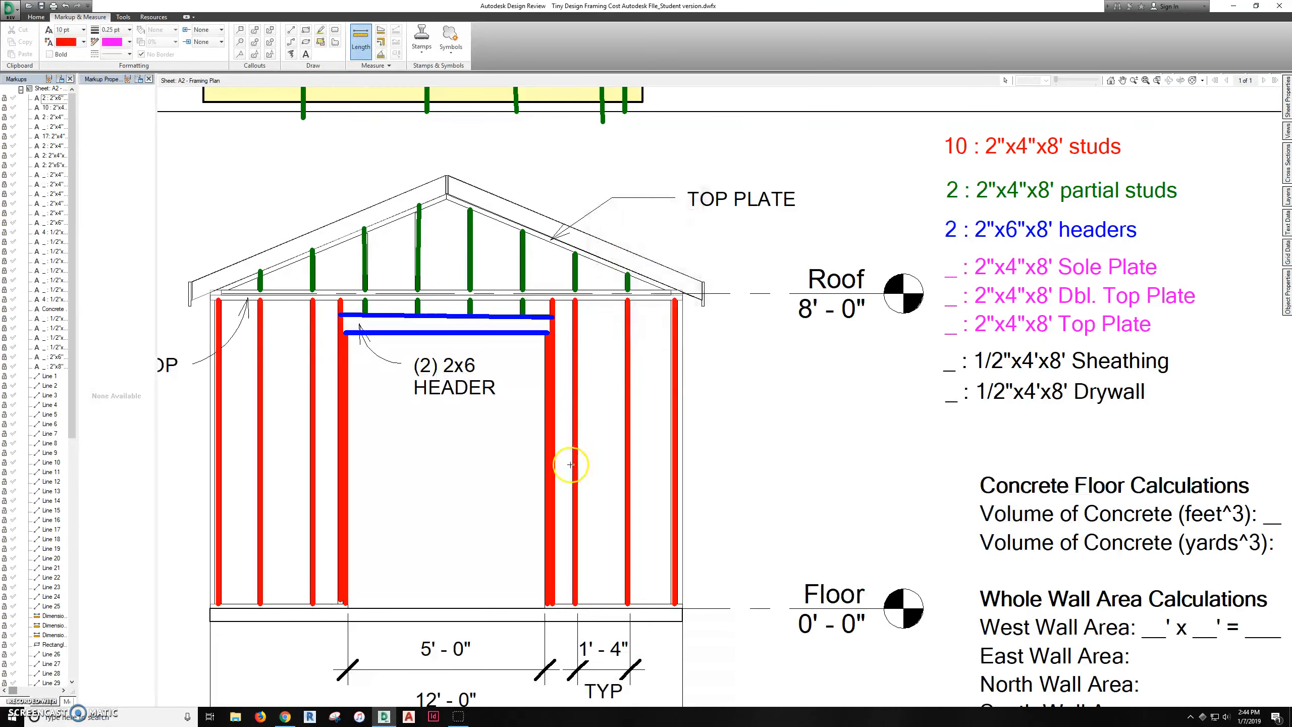
left_click(423, 509)
Set the line markup color to magenta and draw sole plate lines along the base of both wall sections beside the door opening
left_click(292, 31)
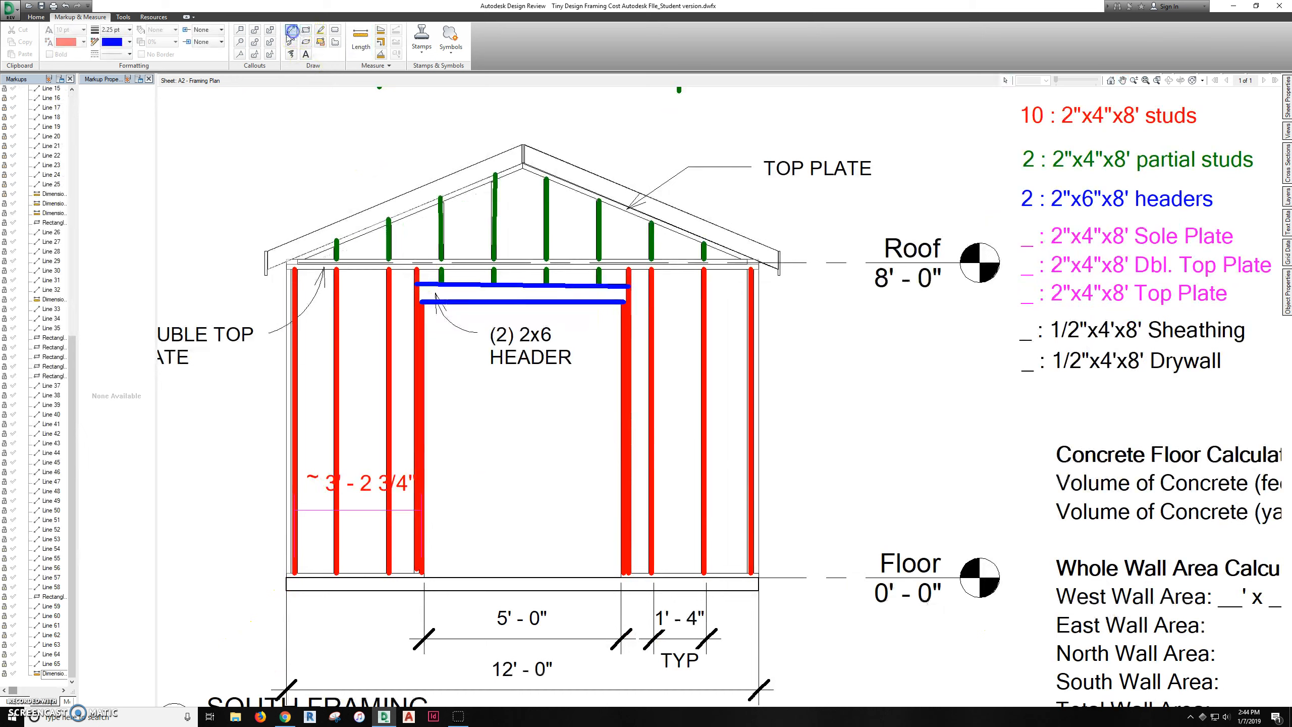
left_click(130, 42)
left_click(122, 133)
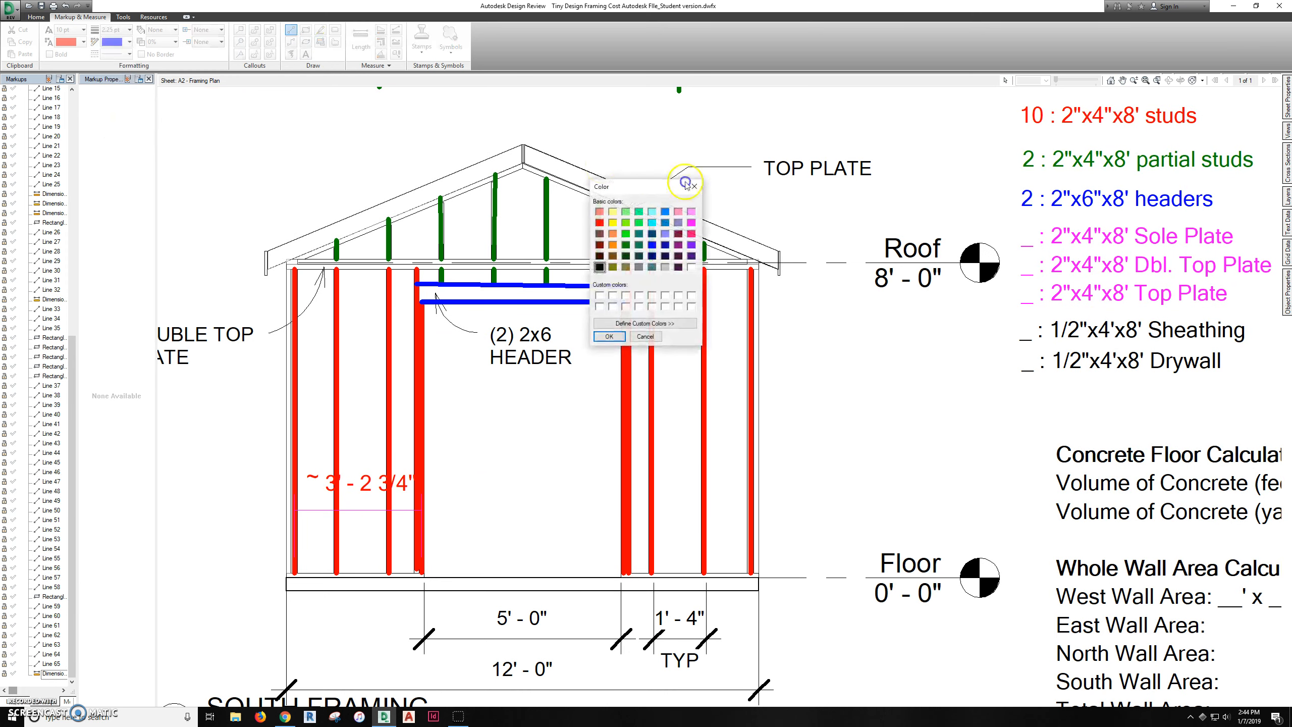
left_click(609, 337)
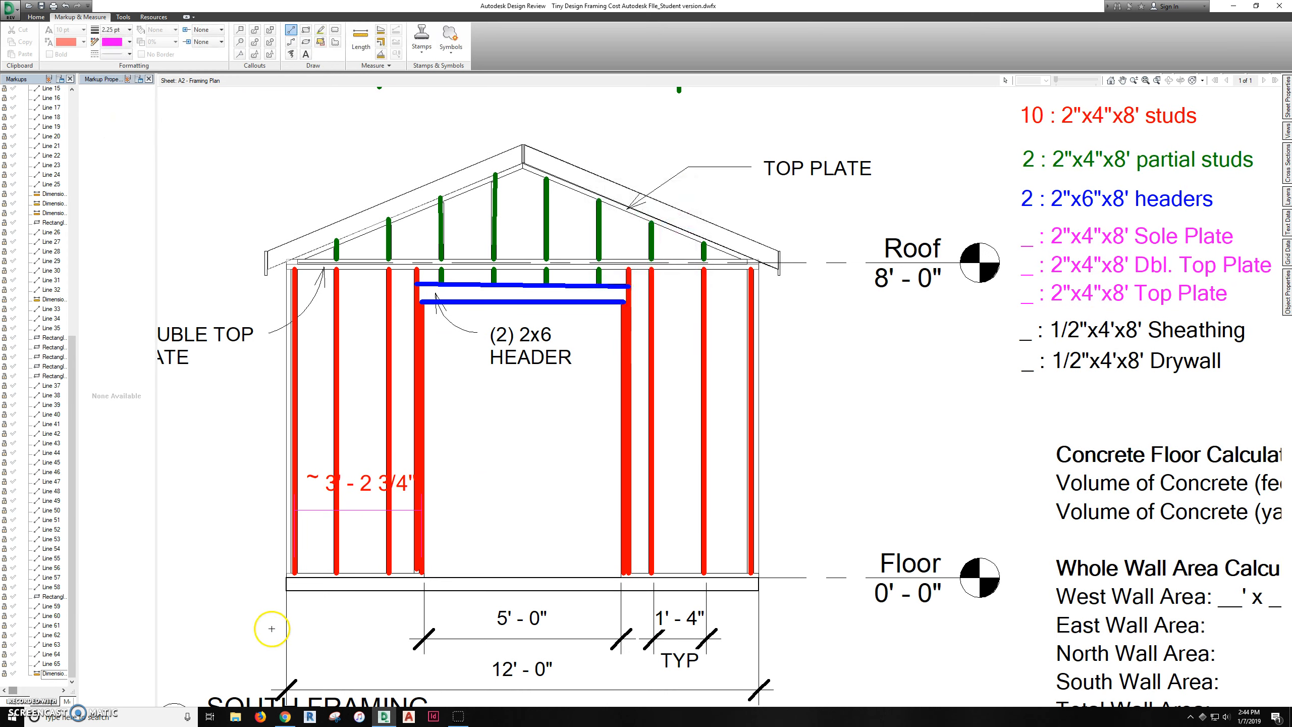
left_click(419, 572)
left_click(516, 582)
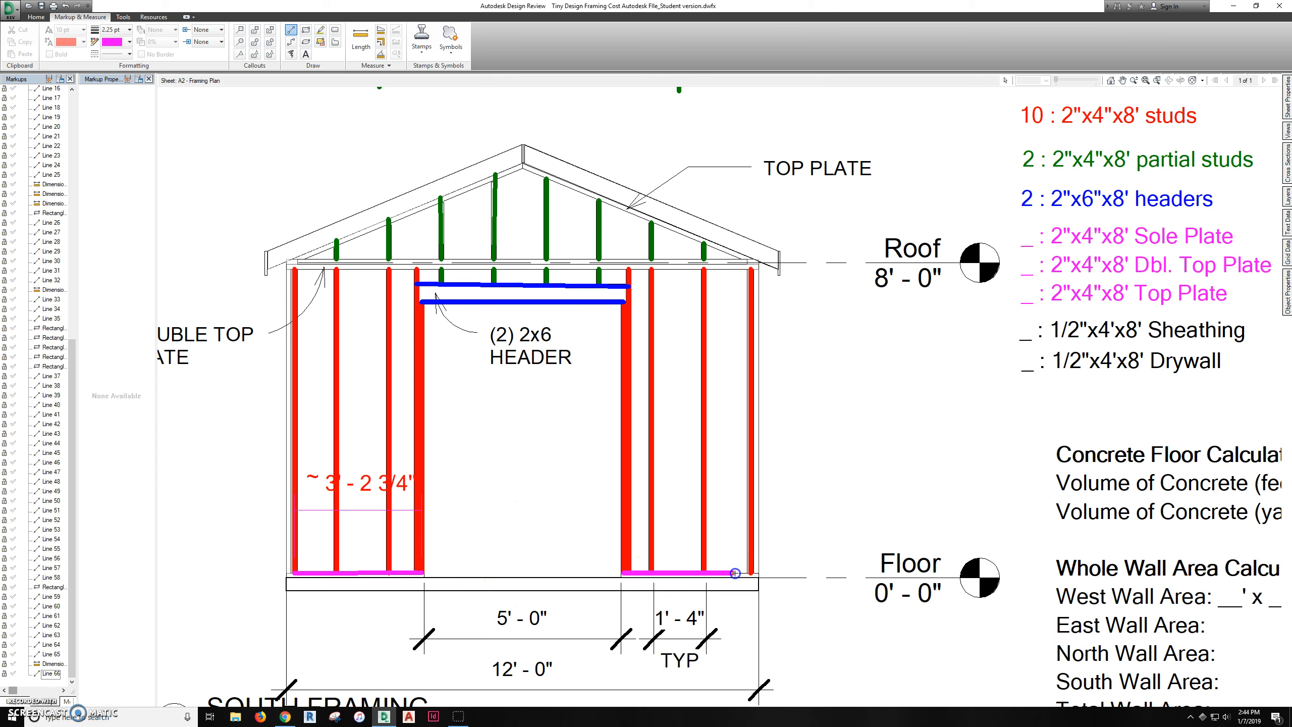
left_click(753, 574)
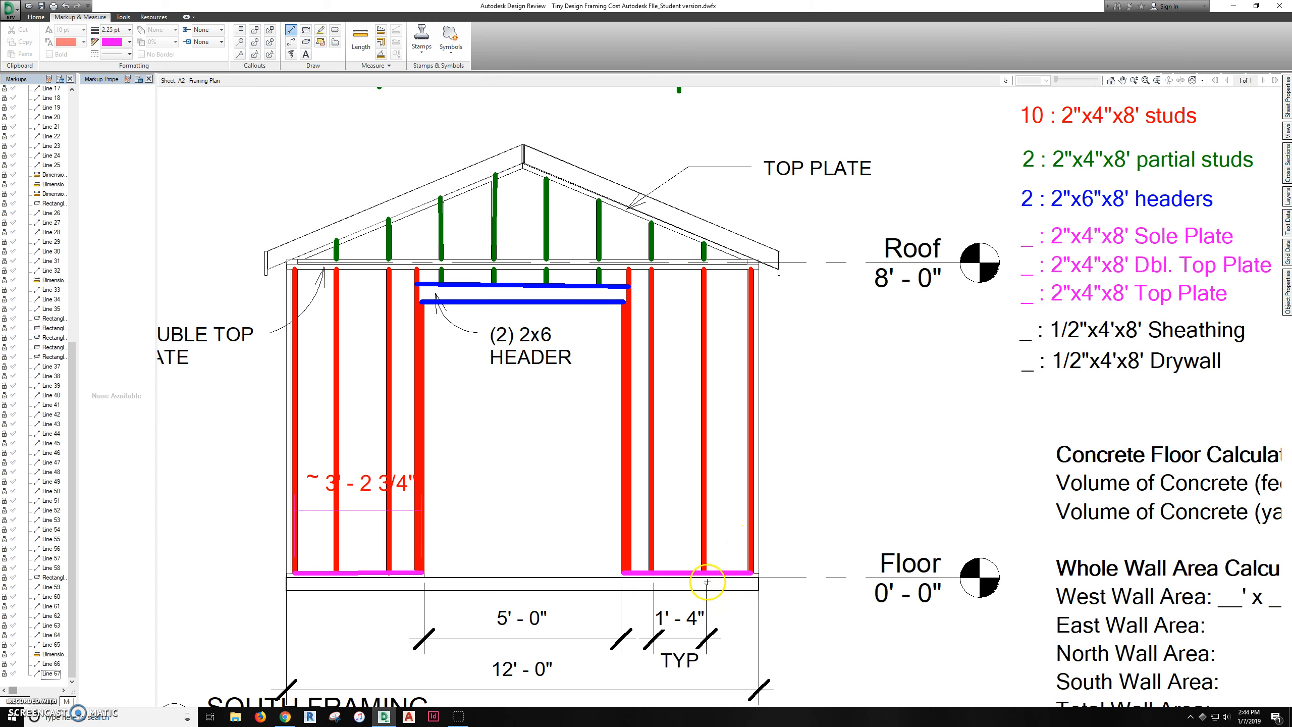
Enter 1 as the quantity in the 2"x4"x8' Sole Plate note
scroll(707, 582, "down", 2)
scroll(717, 565, "up", 2)
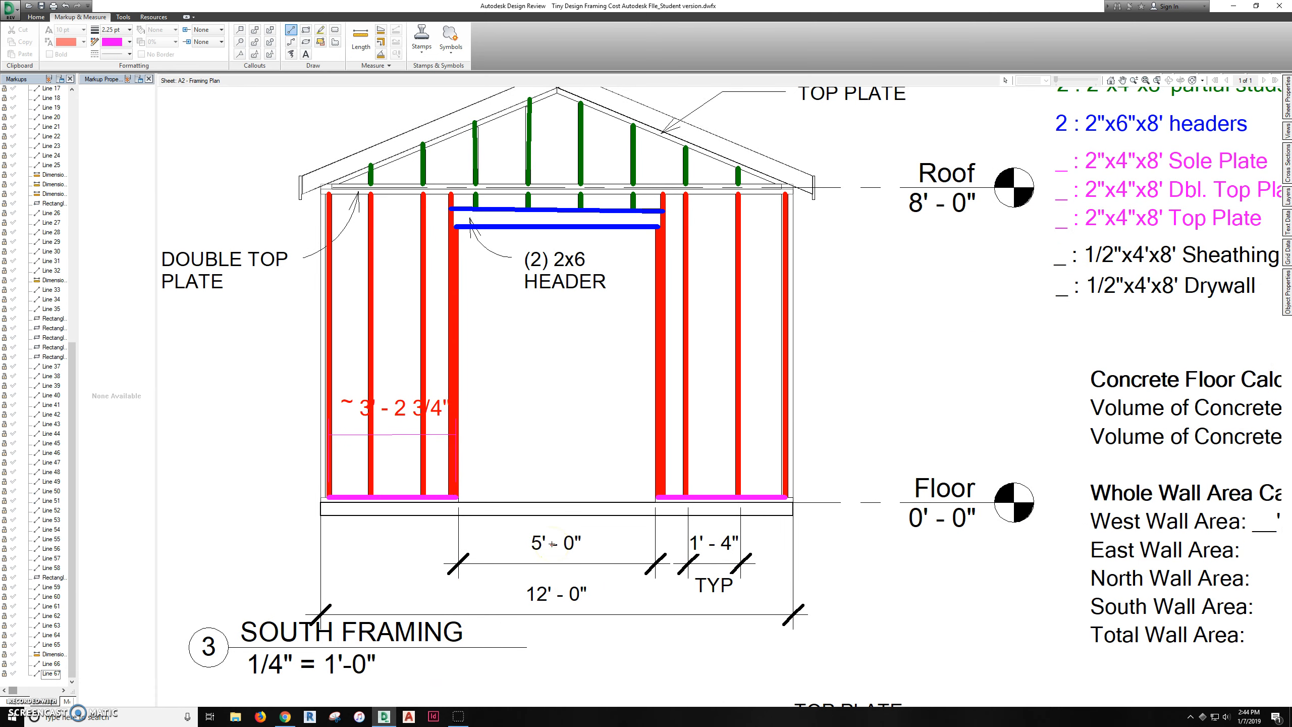
middle_click_drag(732, 468, 690, 528)
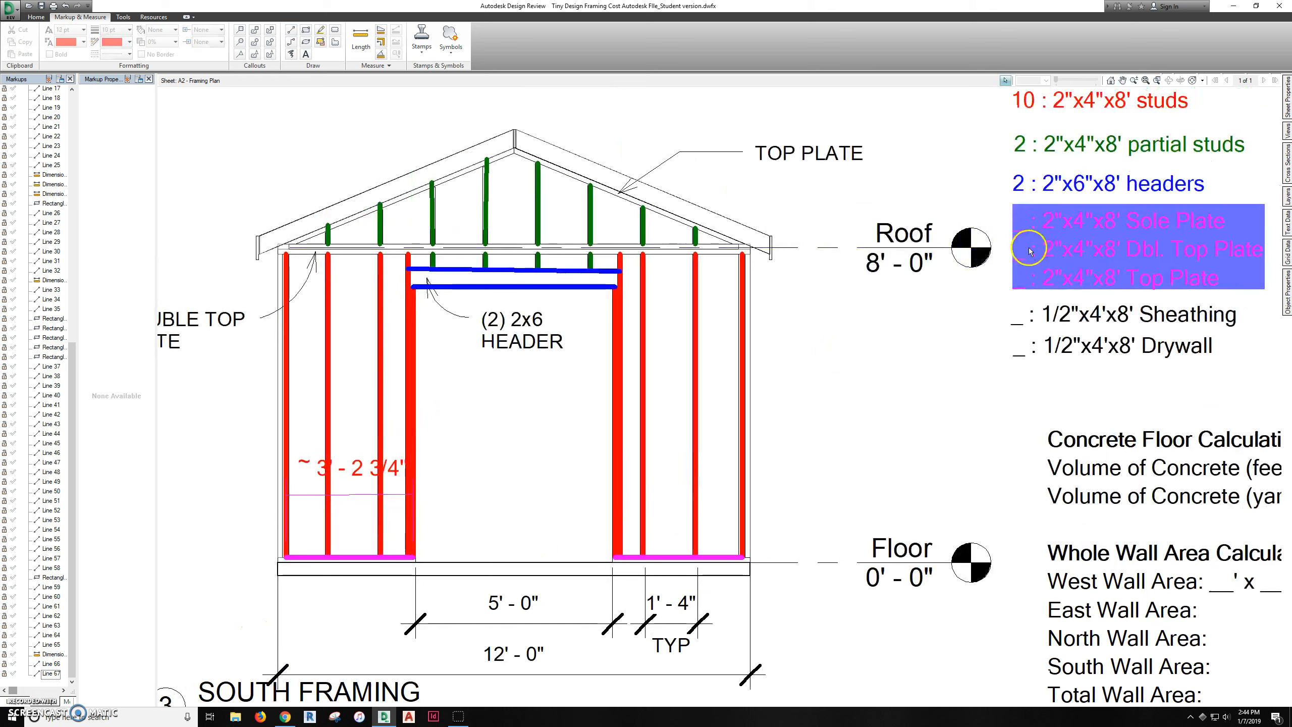
left_click(1027, 225)
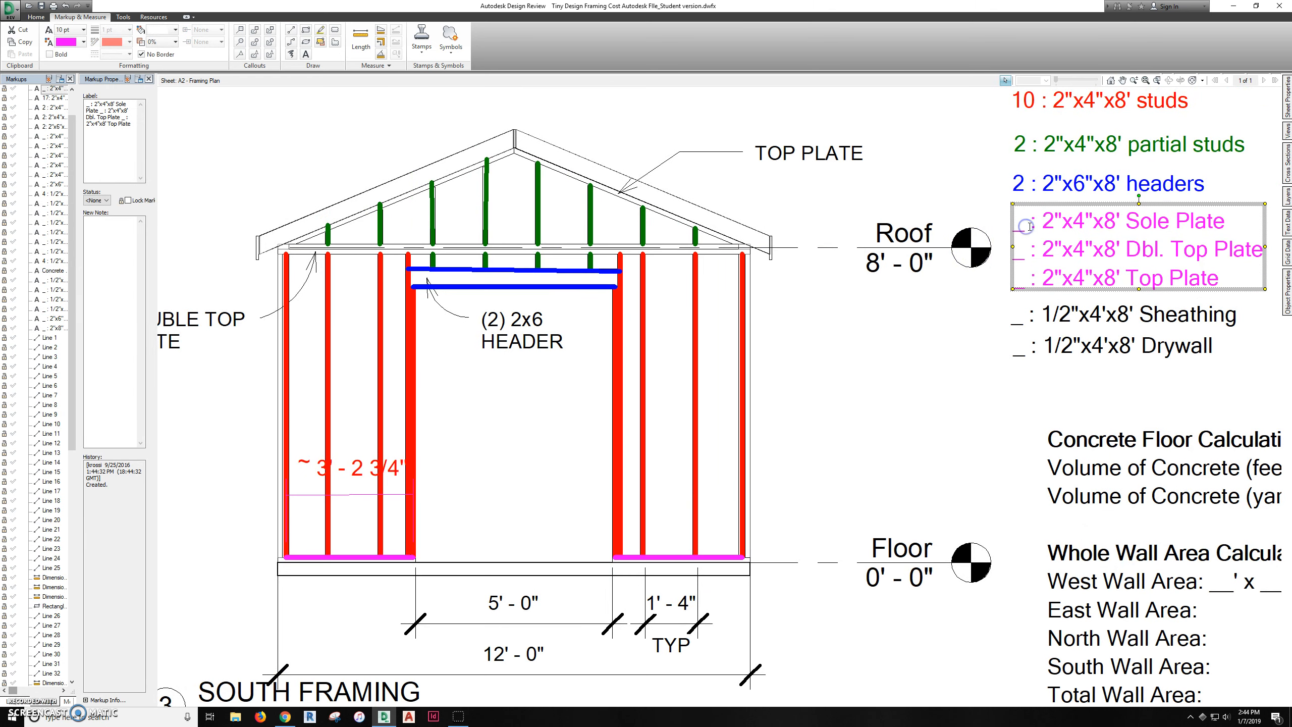
double_click(1029, 225)
key("BackSpace")
type("1")
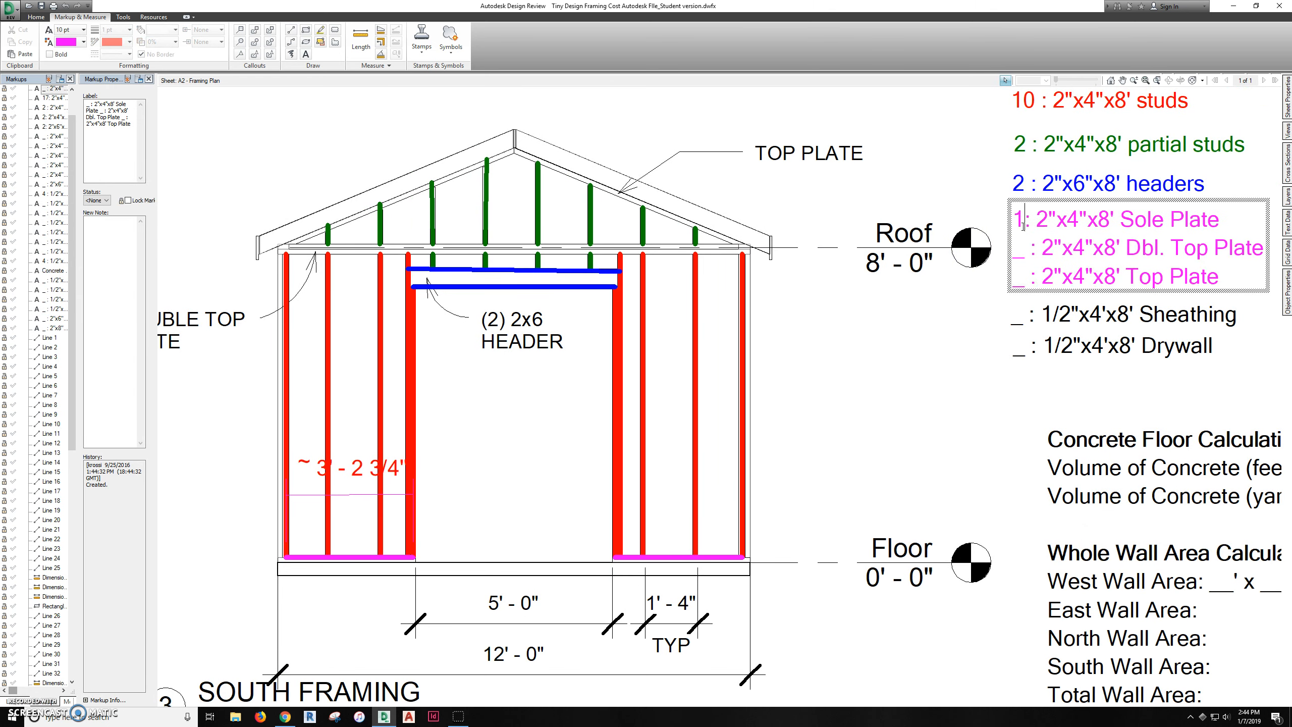
left_click(938, 364)
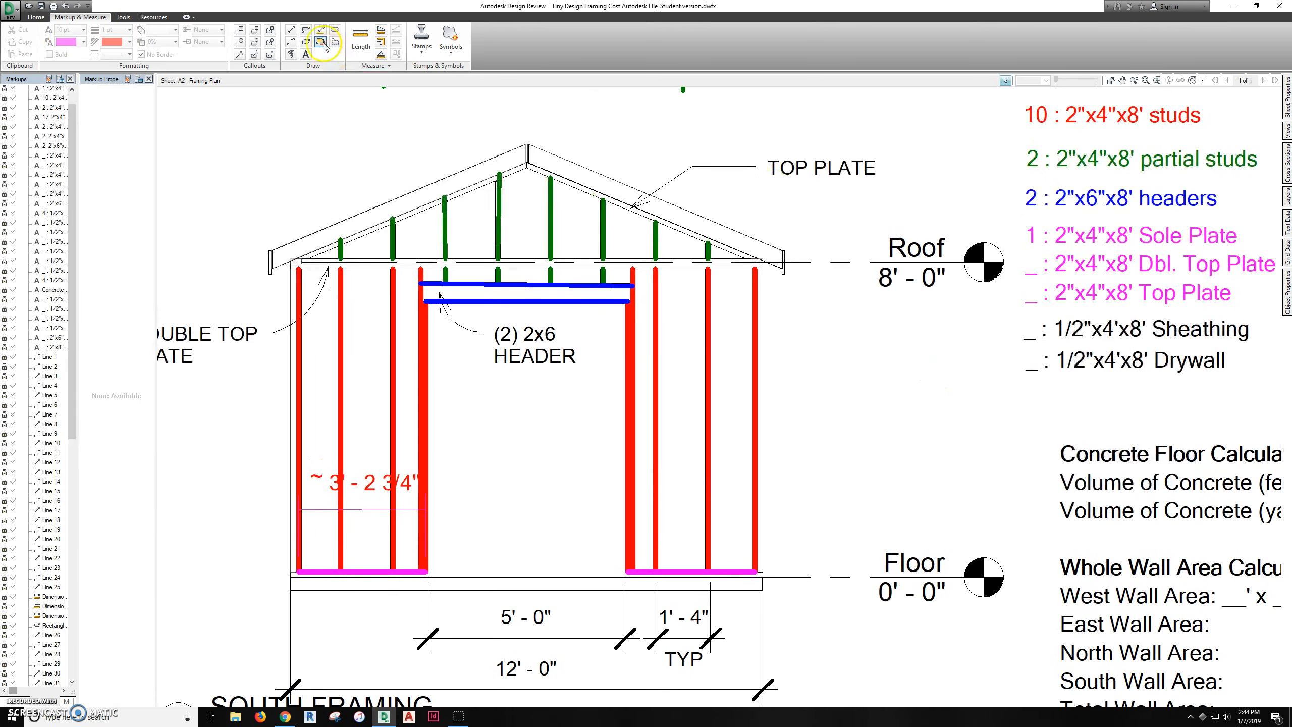
Draw the upper row of the double top plate as magenta lines along the top of the south wall
left_click(293, 31)
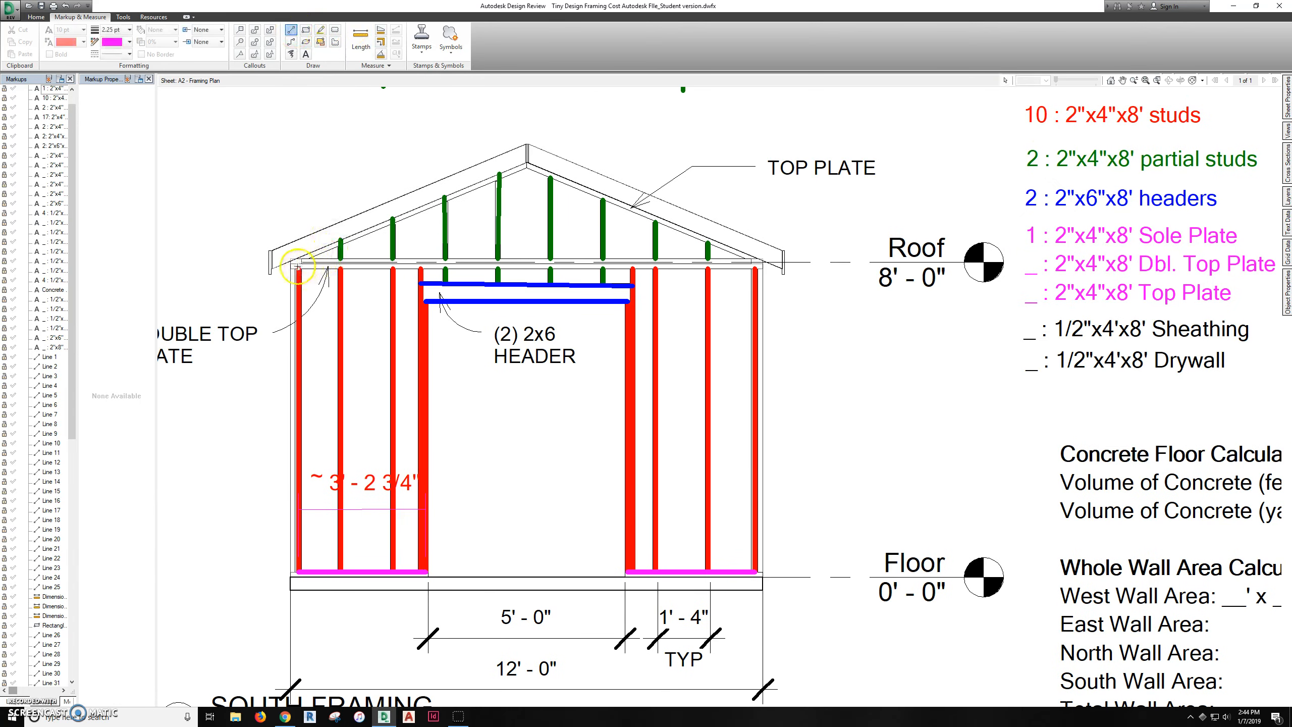
left_click_drag(293, 265, 751, 267)
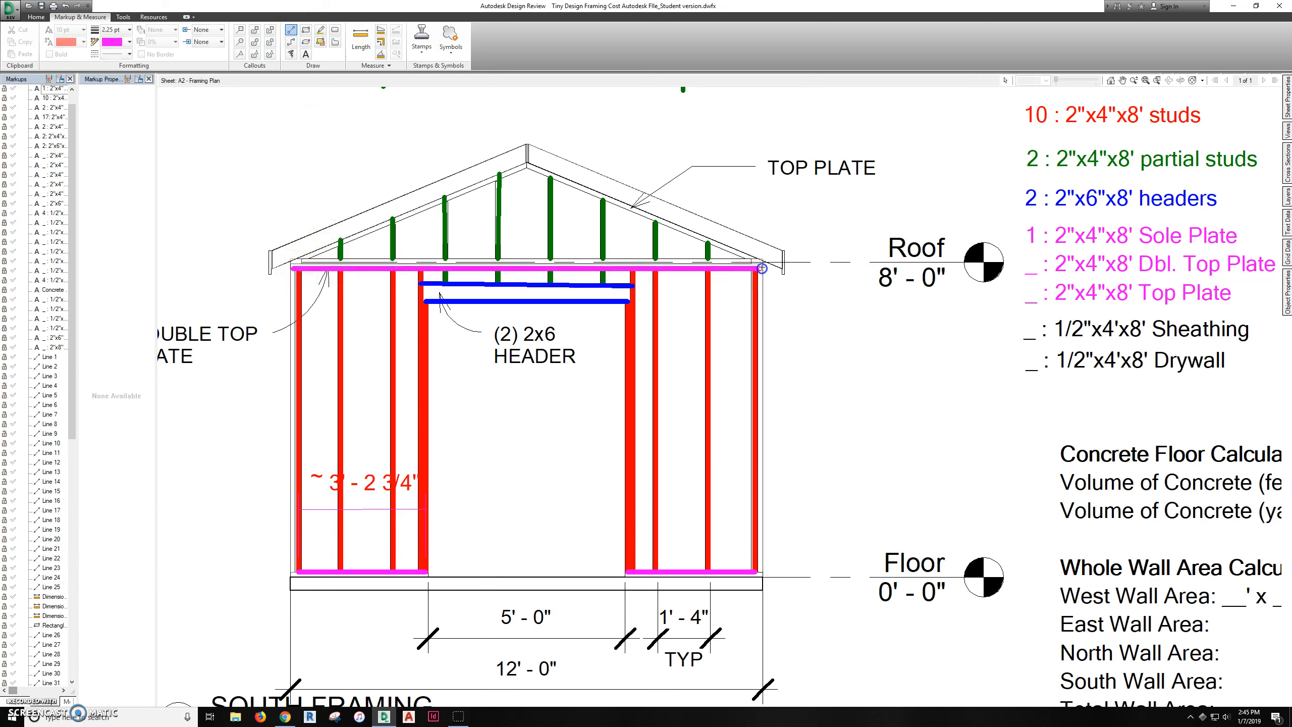
left_click(297, 250)
mouse_move(288, 258)
left_mouse_down()
mouse_move(762, 259)
mouse_move(749, 271)
mouse_move(585, 271)
left_mouse_up()
Align the lower double top plate line with the wall's left edge and add the short magenta piece reaching the right edge
middle_click_drag(314, 219, 416, 223)
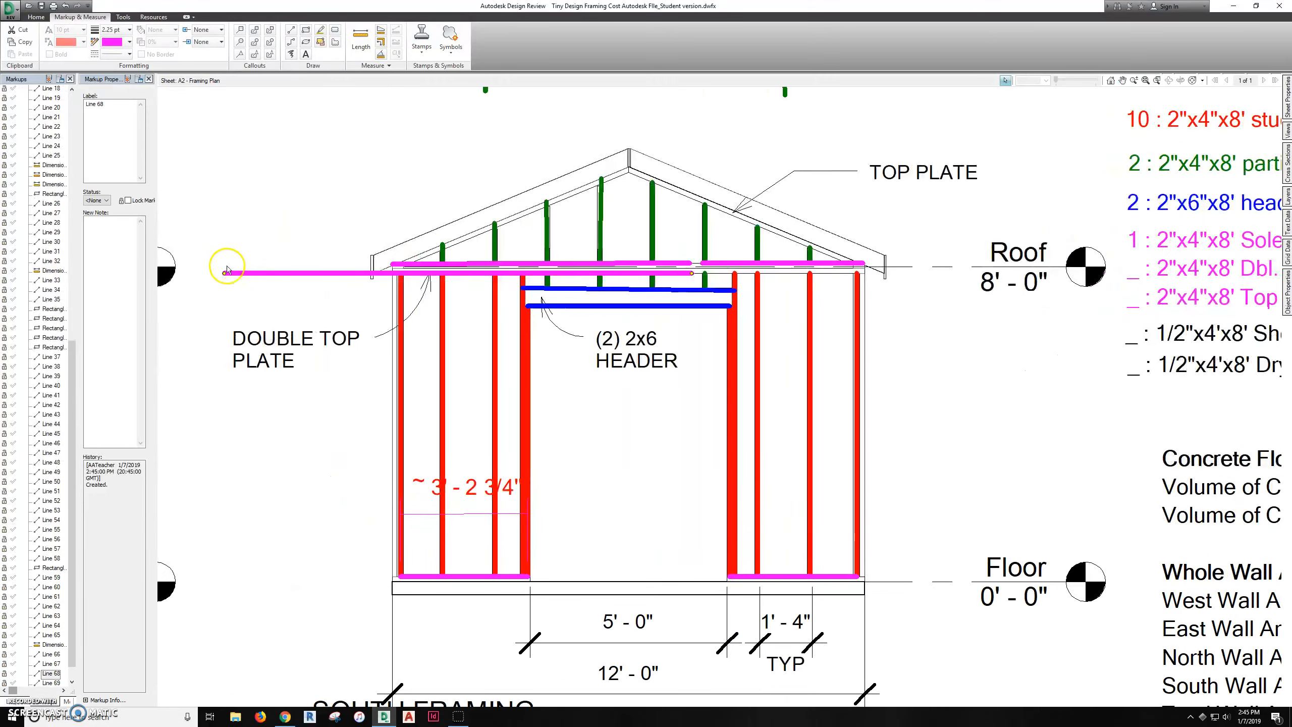
left_click_drag(228, 273, 392, 272)
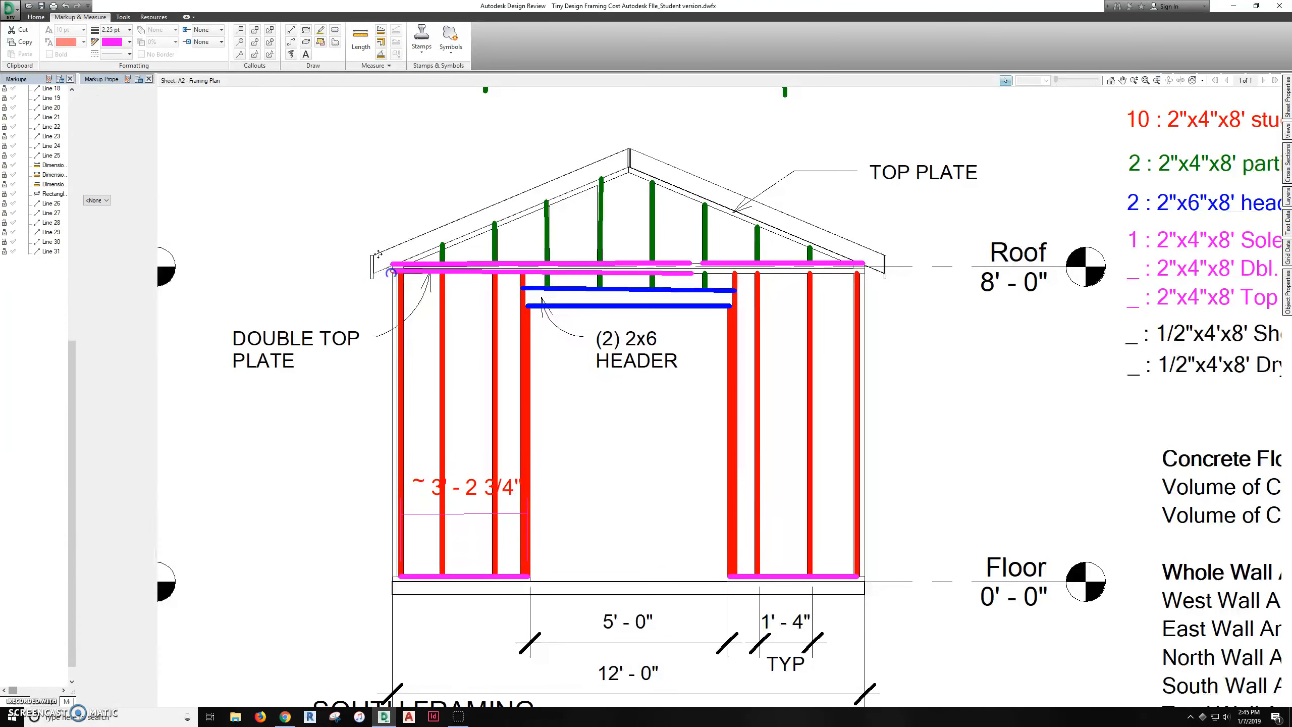
left_click(291, 29)
left_click_drag(704, 272, 863, 273)
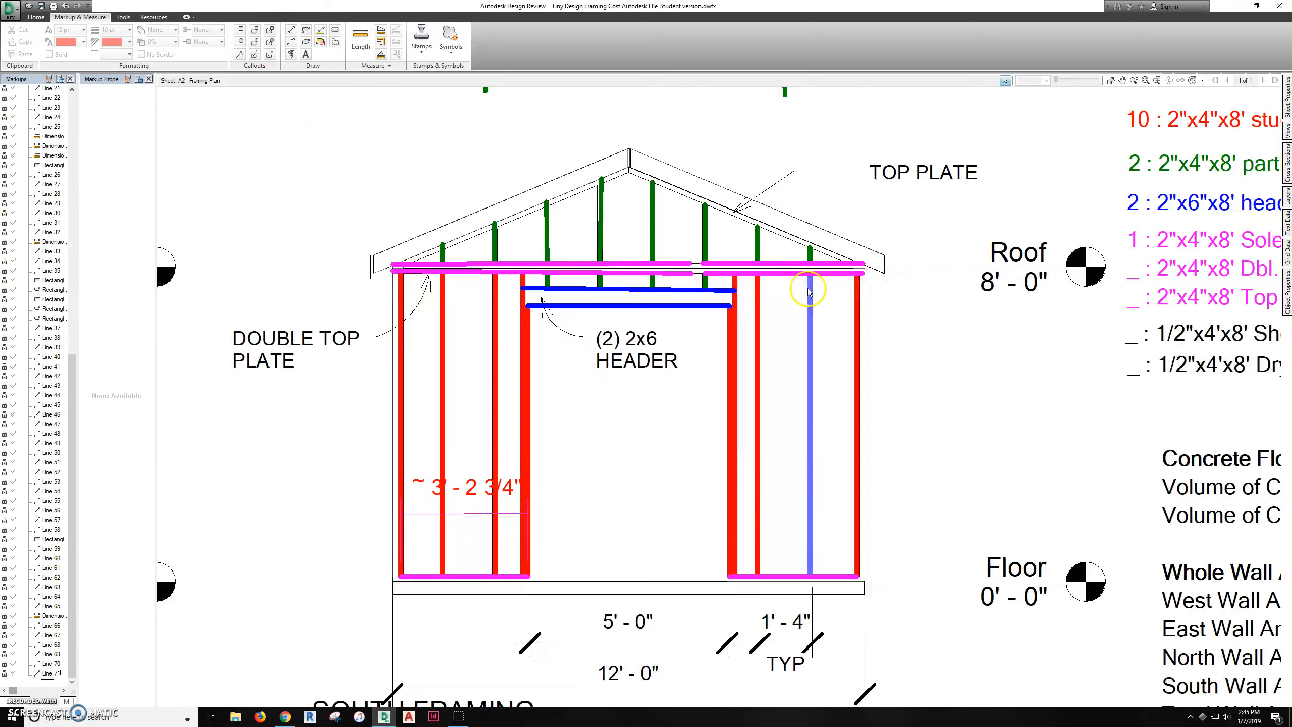
middle_click_drag(810, 291, 786, 310)
left_click(624, 282)
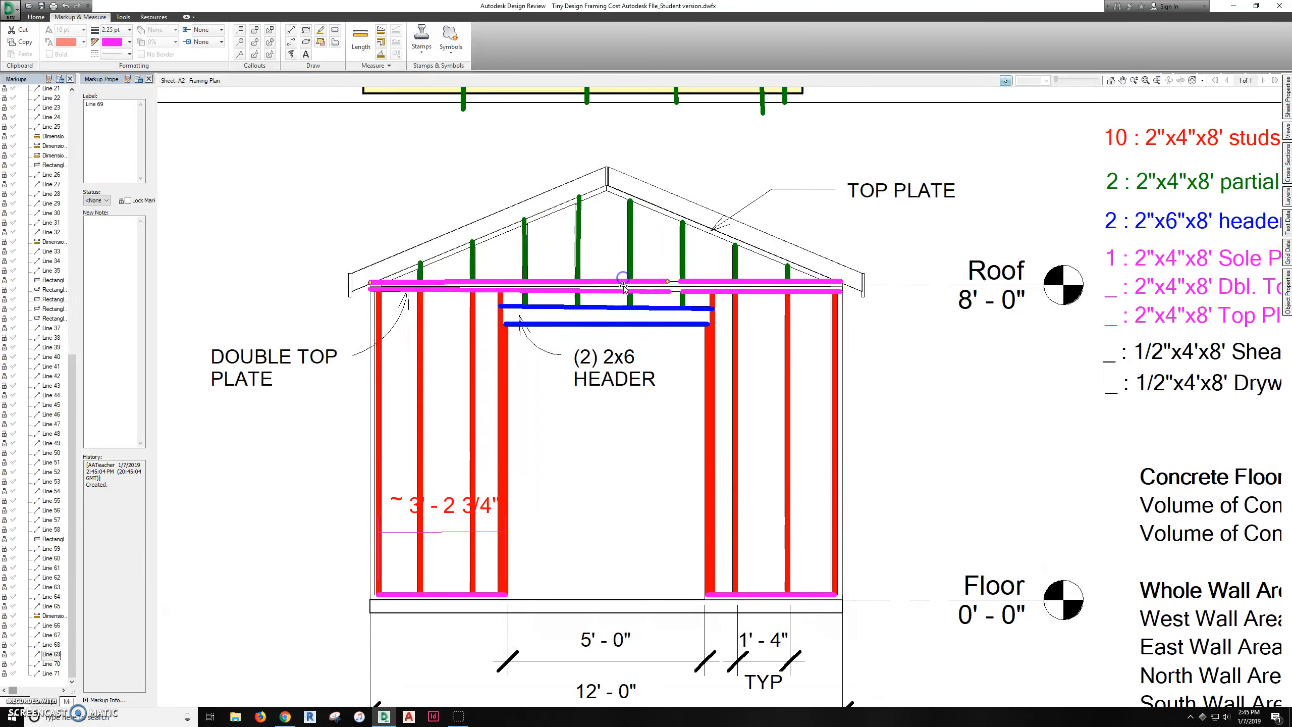
Enter 3 as the quantity in the 2"x4"x8' Dbl. Top Plate note, keeping it on its own line
middle_click_drag(835, 297, 740, 309)
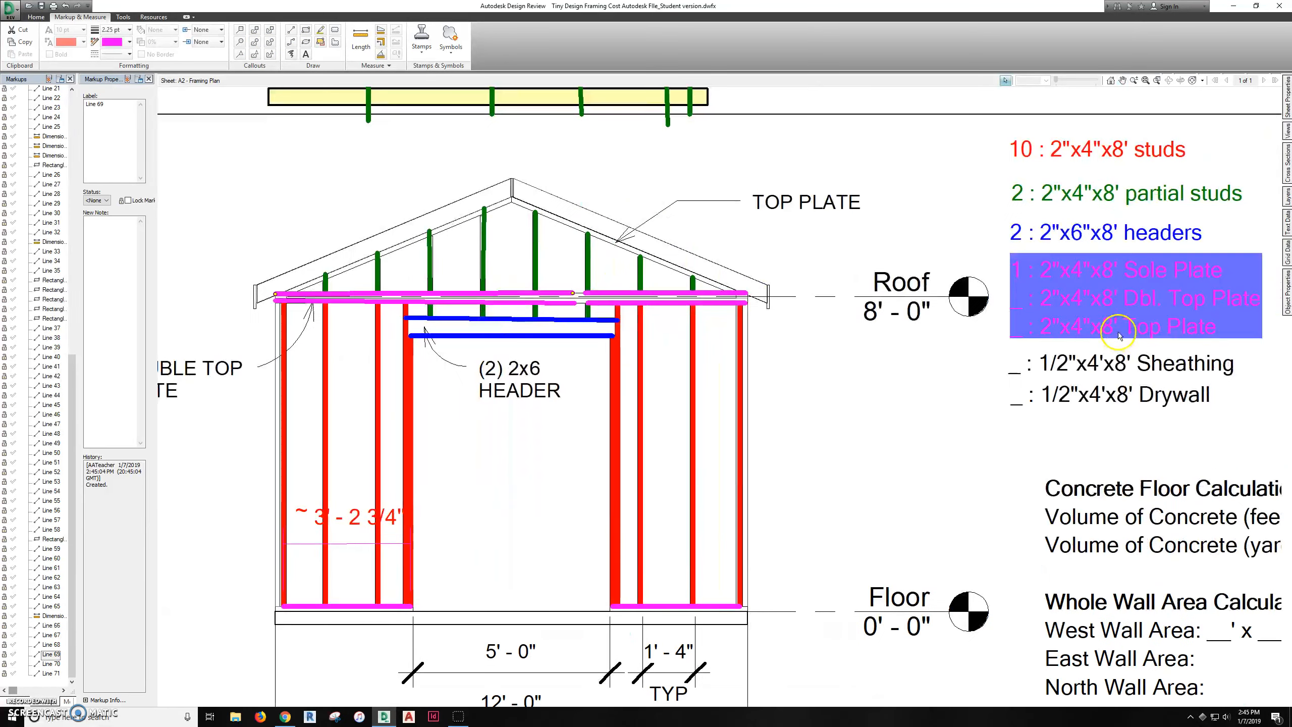
double_click(1026, 302)
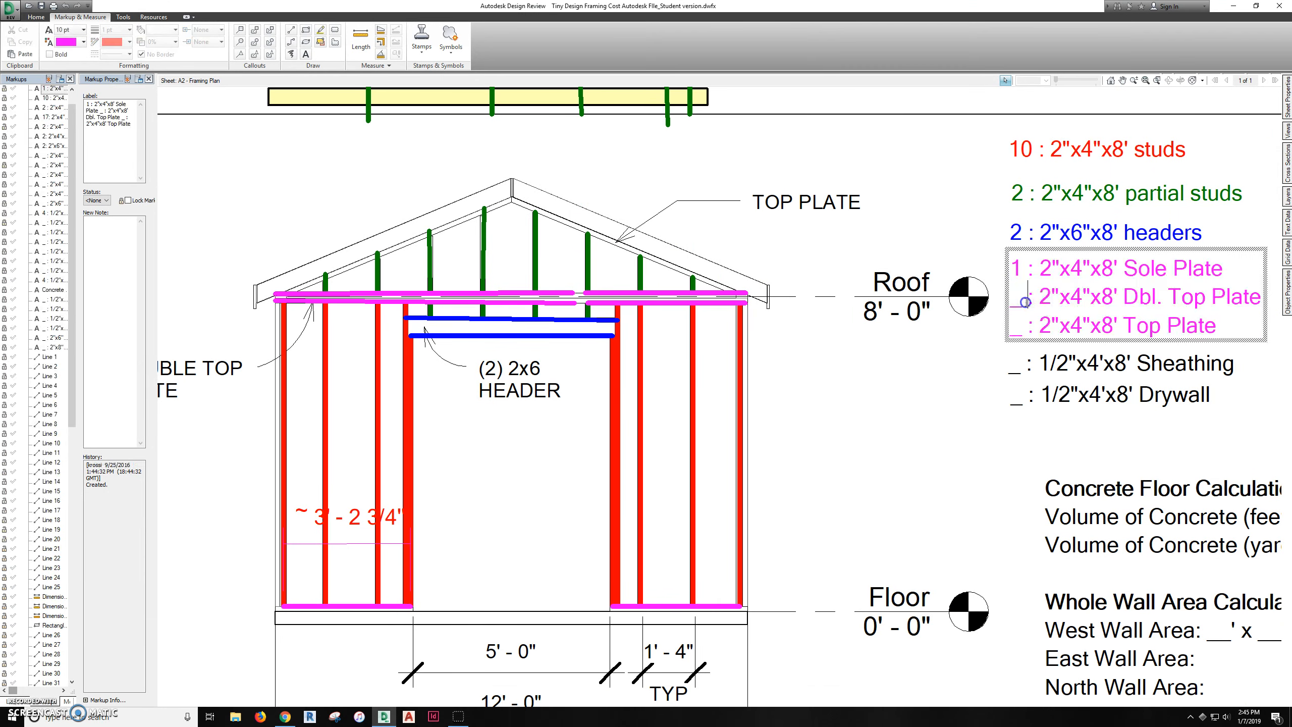
key("BackSpace")
key("BackSpace")
key("BackSpace")
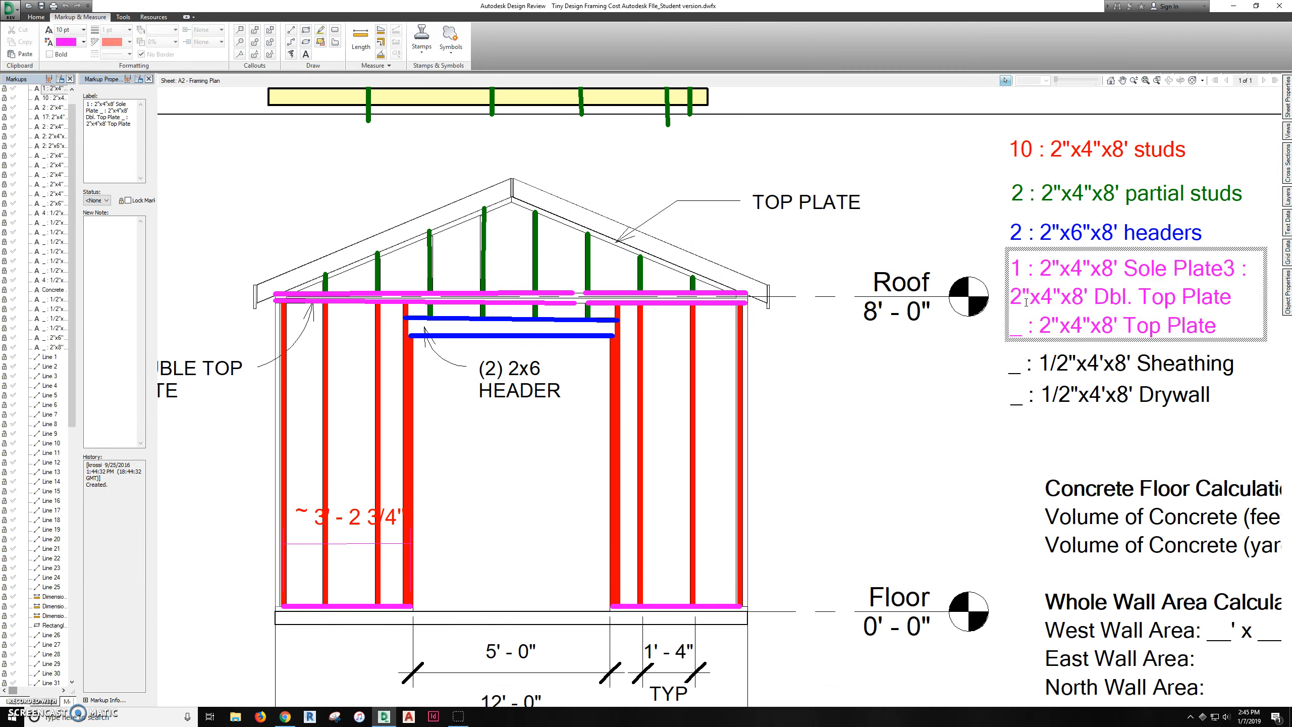
type("3")
key("Left")
key("Return")
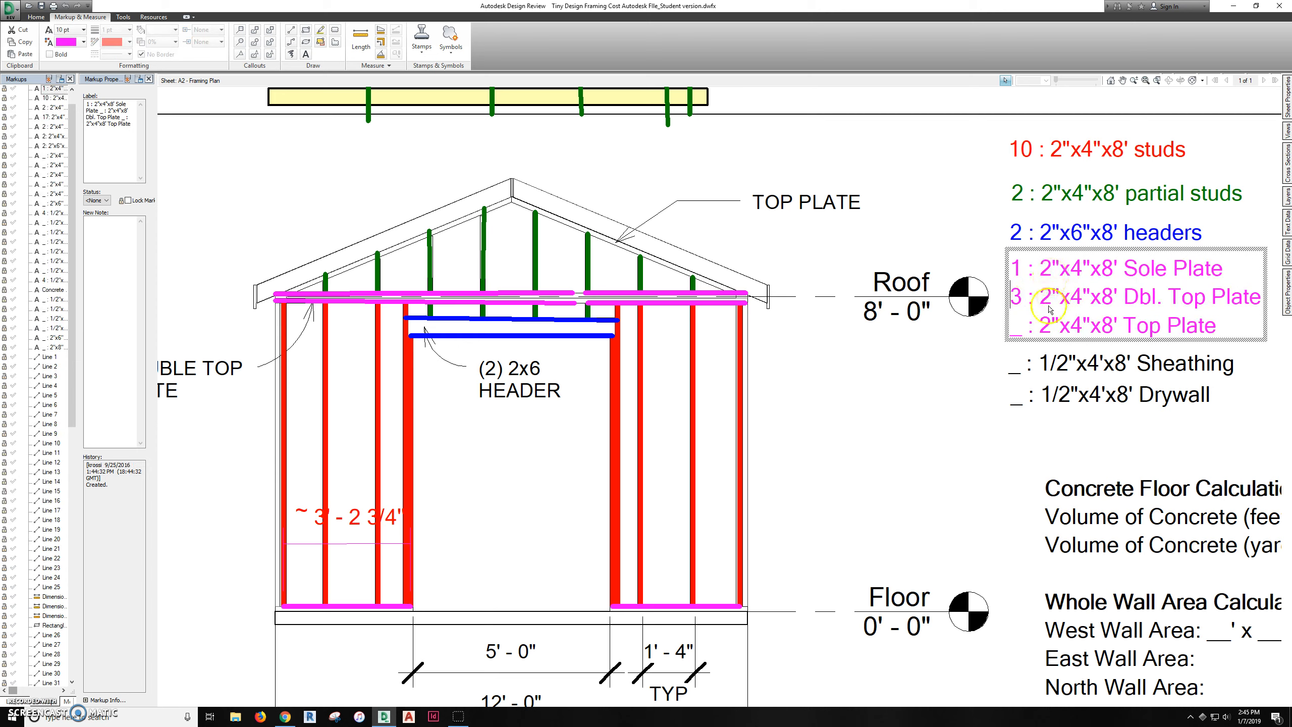
left_click(815, 364)
Draw magenta top plate lines along both sloping sides of the gable, meeting at the peak
middle_click_drag(815, 364, 826, 365)
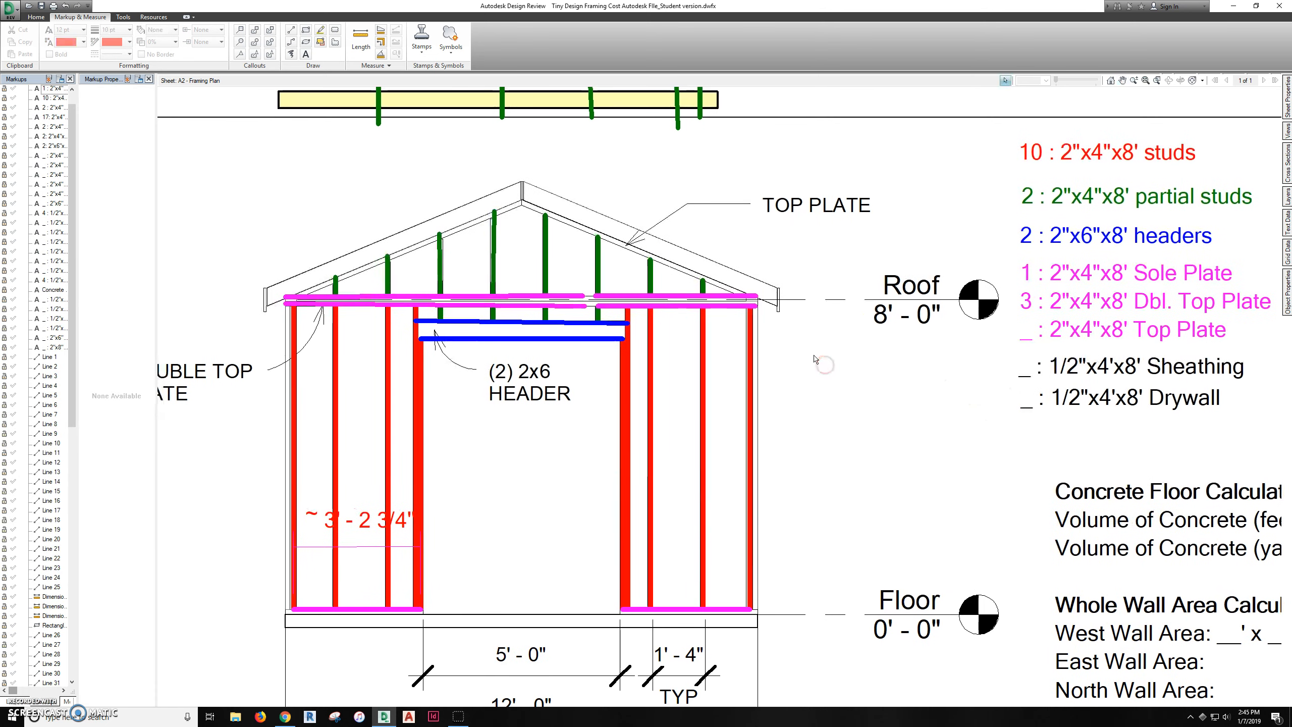
left_click(290, 29)
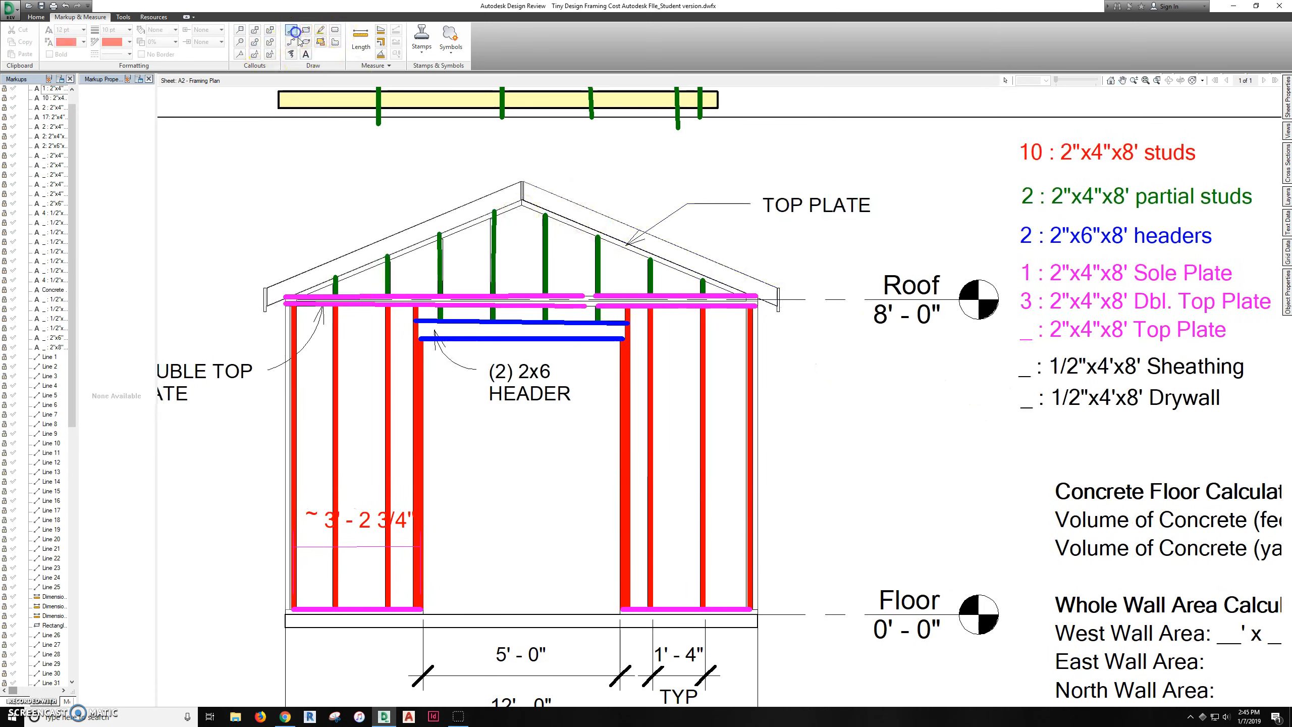
mouse_move(283, 294)
left_mouse_down()
mouse_move(520, 204)
mouse_move(757, 296)
left_mouse_up()
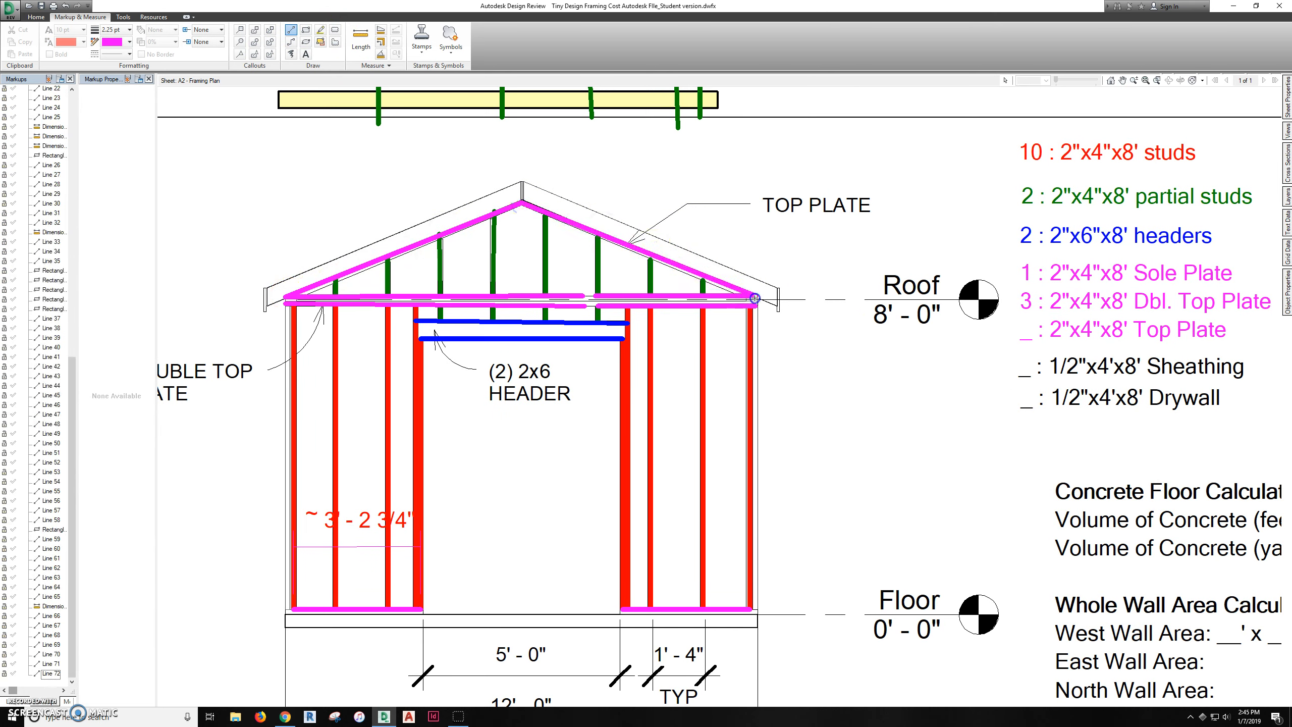
Measure the length of the right sloping top plate from the gable peak to the wall corner
left_click(360, 39)
left_click(520, 203)
left_click(754, 296)
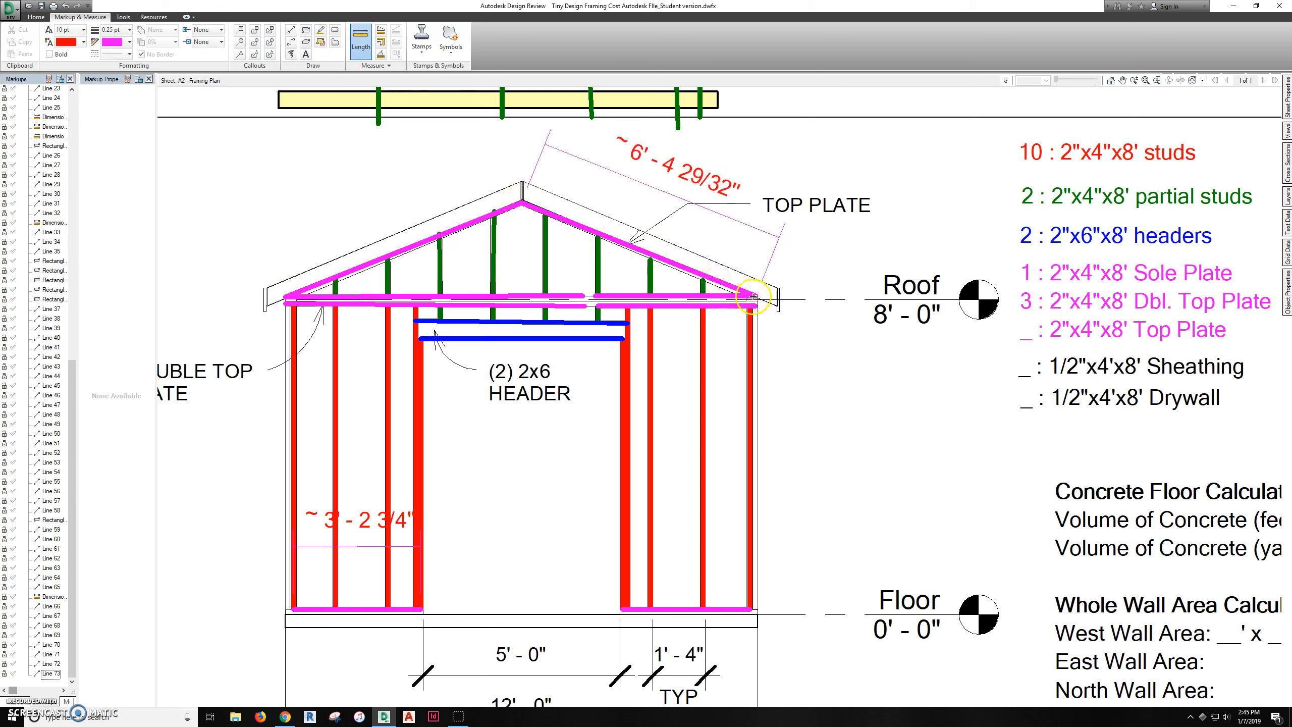
key("Escape")
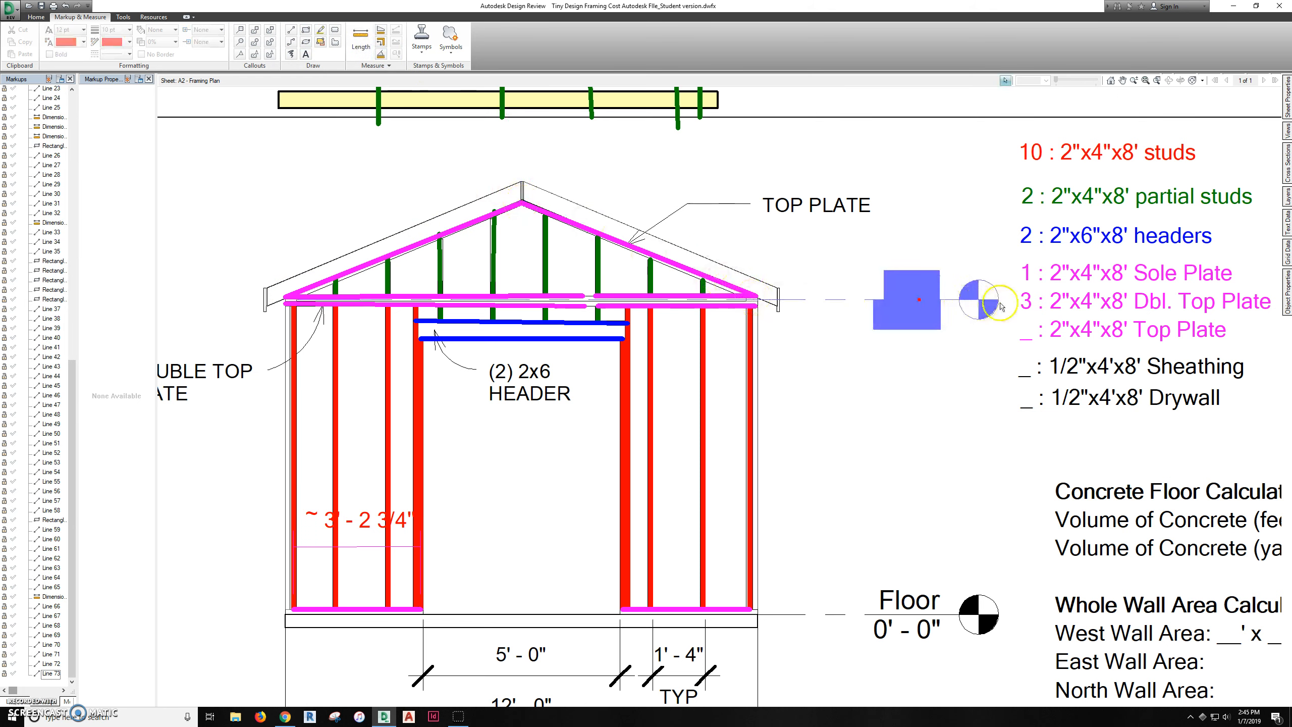
Enter 2 as the quantity in the 2"x4"x8' Top Plate note
left_click(1021, 329)
key("Delete")
type("2")
left_click(805, 448)
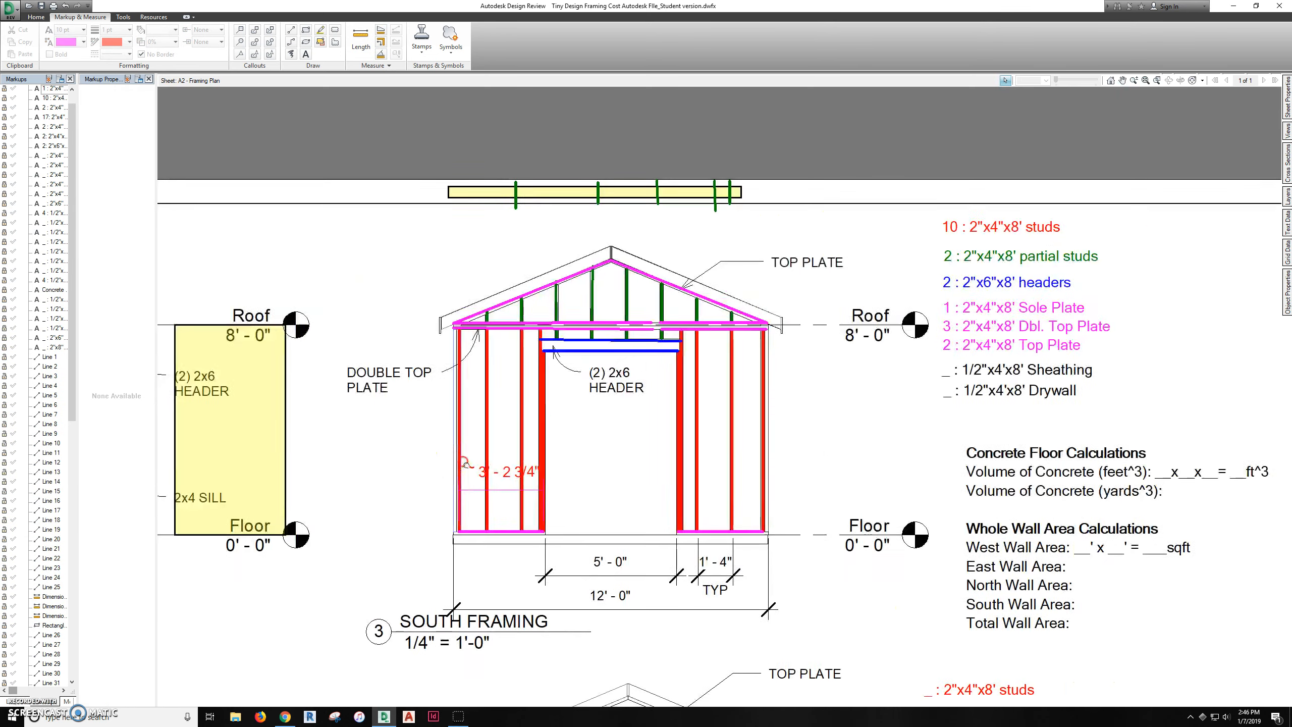
Place a copy of the yellow sheathing rectangle, turned upright, over the wall section left of the door opening
middle_click_drag(362, 446, 465, 447)
left_click(346, 440)
left_click(316, 406)
left_click_drag(311, 375, 800, 399)
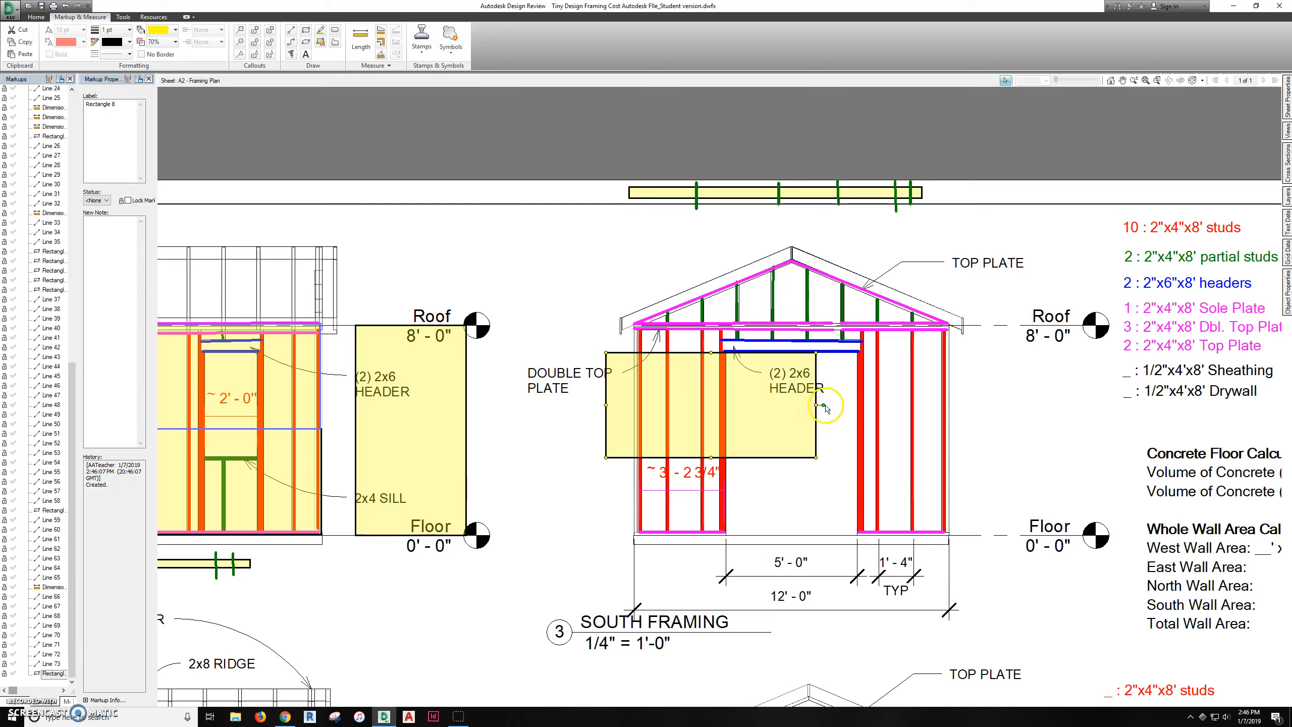
left_click_drag(824, 404, 727, 321)
left_click_drag(732, 409, 706, 430)
left_click(724, 446)
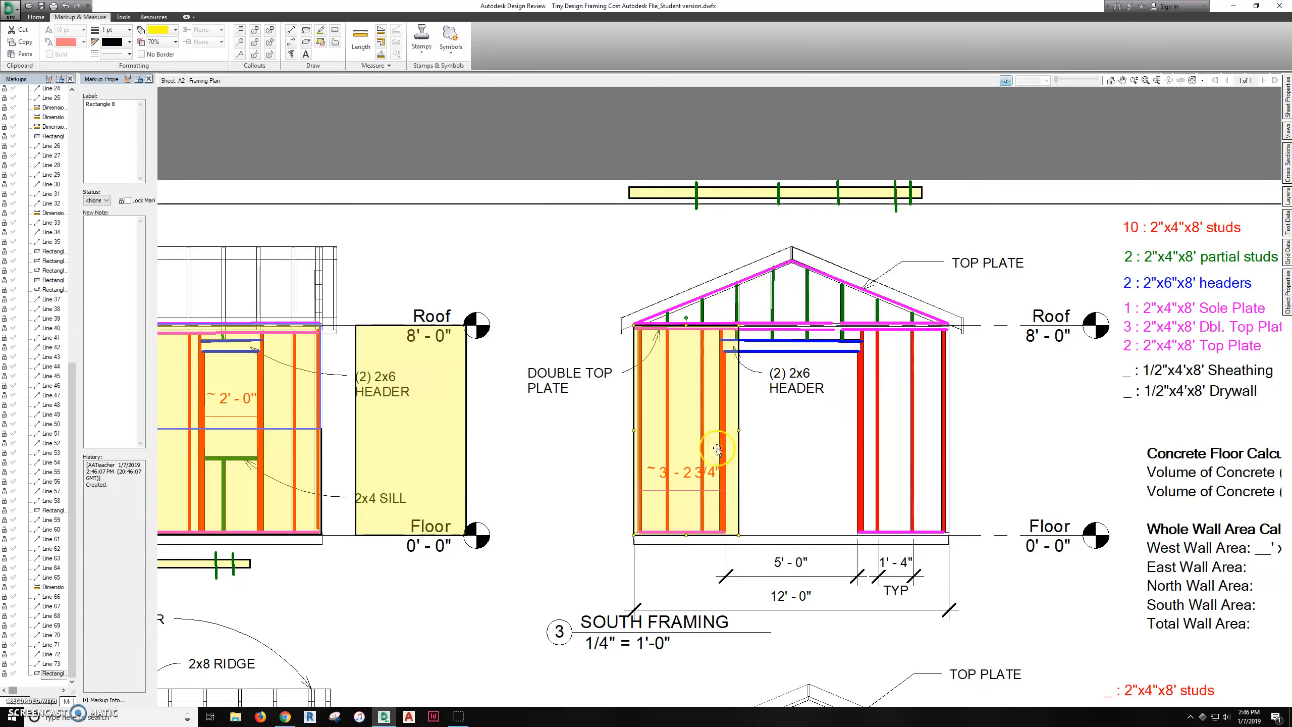
Copy the upright sheathing rectangle onto the wall section right of the door opening
key("ctrl+c")
key("ctrl+v")
left_click_drag(719, 438, 921, 423)
Paste another sheathing rectangle and turn it horizontal over the left half of the gable
key("ctrl+v")
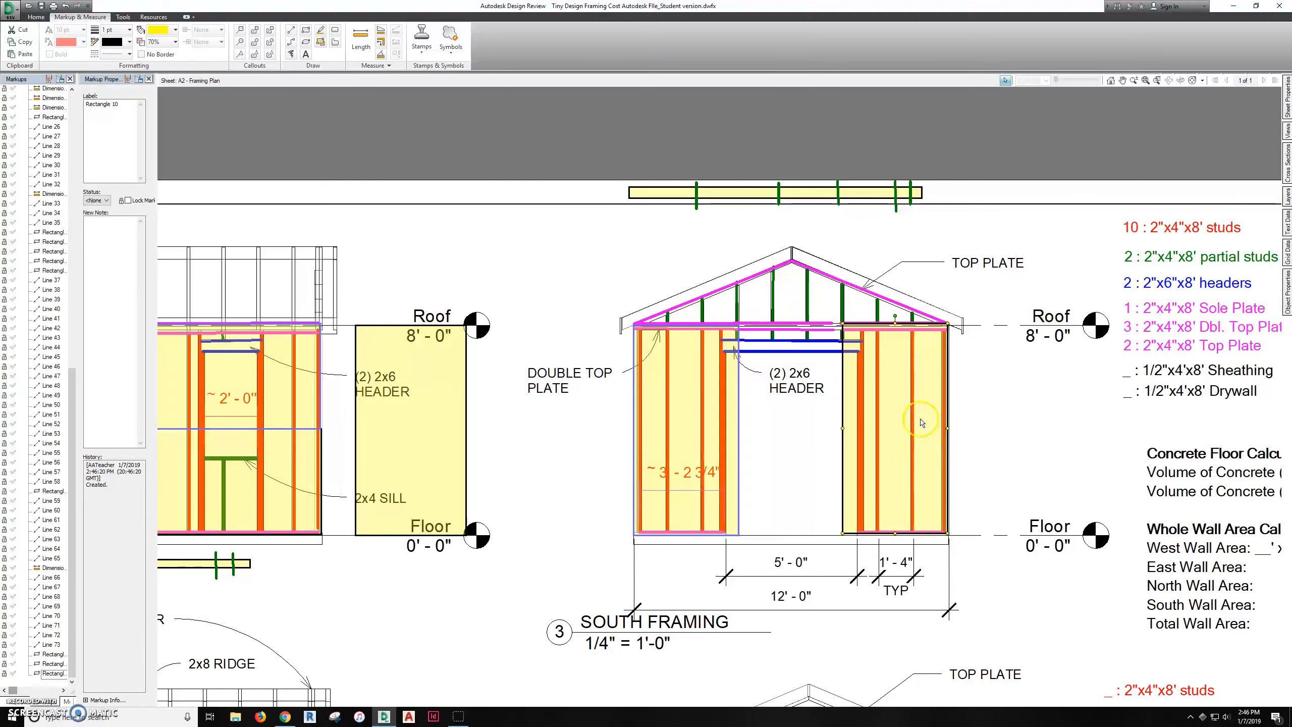
left_click(834, 431)
left_click_drag(766, 420, 947, 283)
Copy the horizontal sheathing rectangle over the gable's right half and line both sheets up with the top of the wall
key("ctrl+c")
key("ctrl+v")
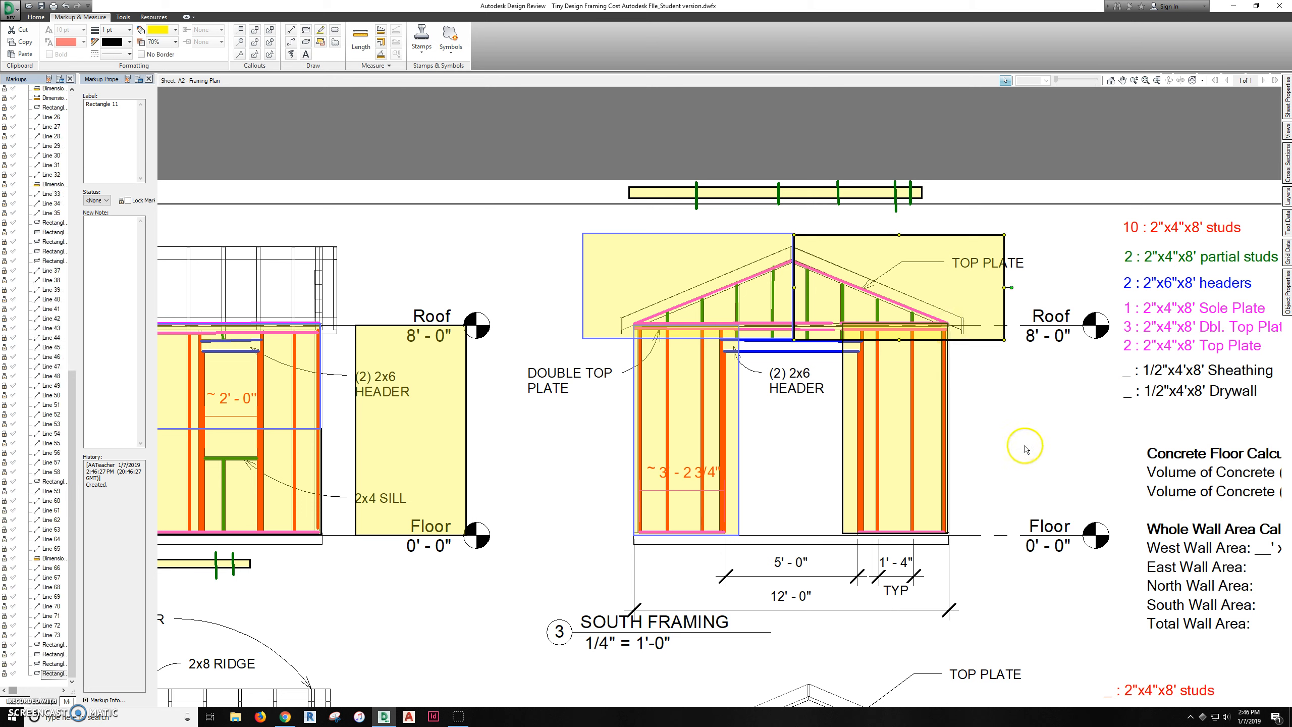
left_click_drag(837, 298, 833, 284)
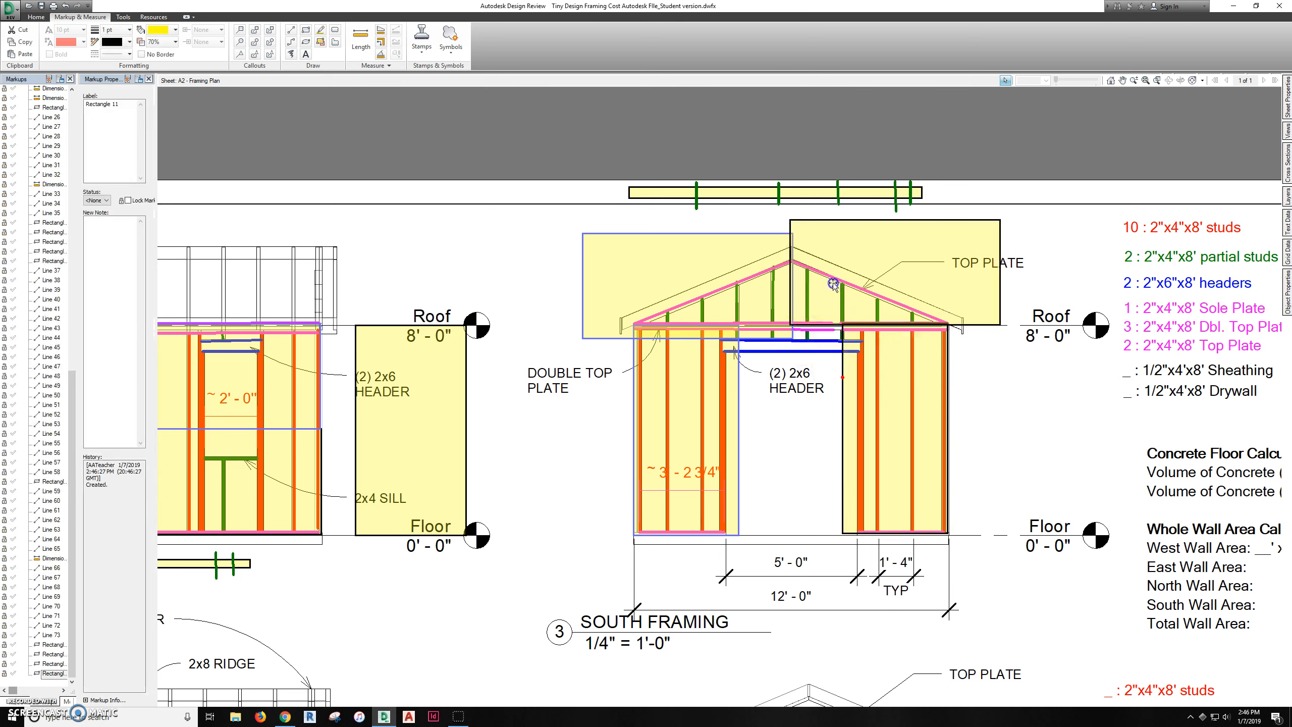
left_click_drag(751, 285, 751, 268)
left_click(789, 267)
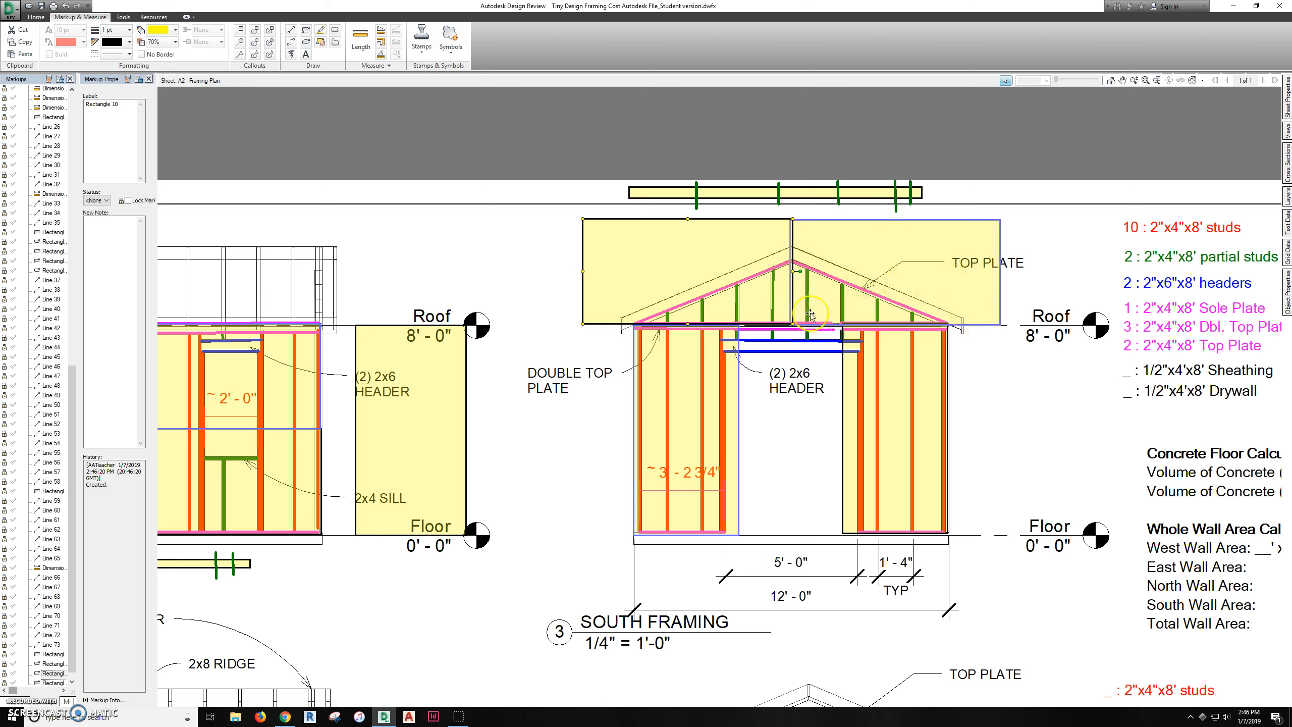
left_click(909, 238)
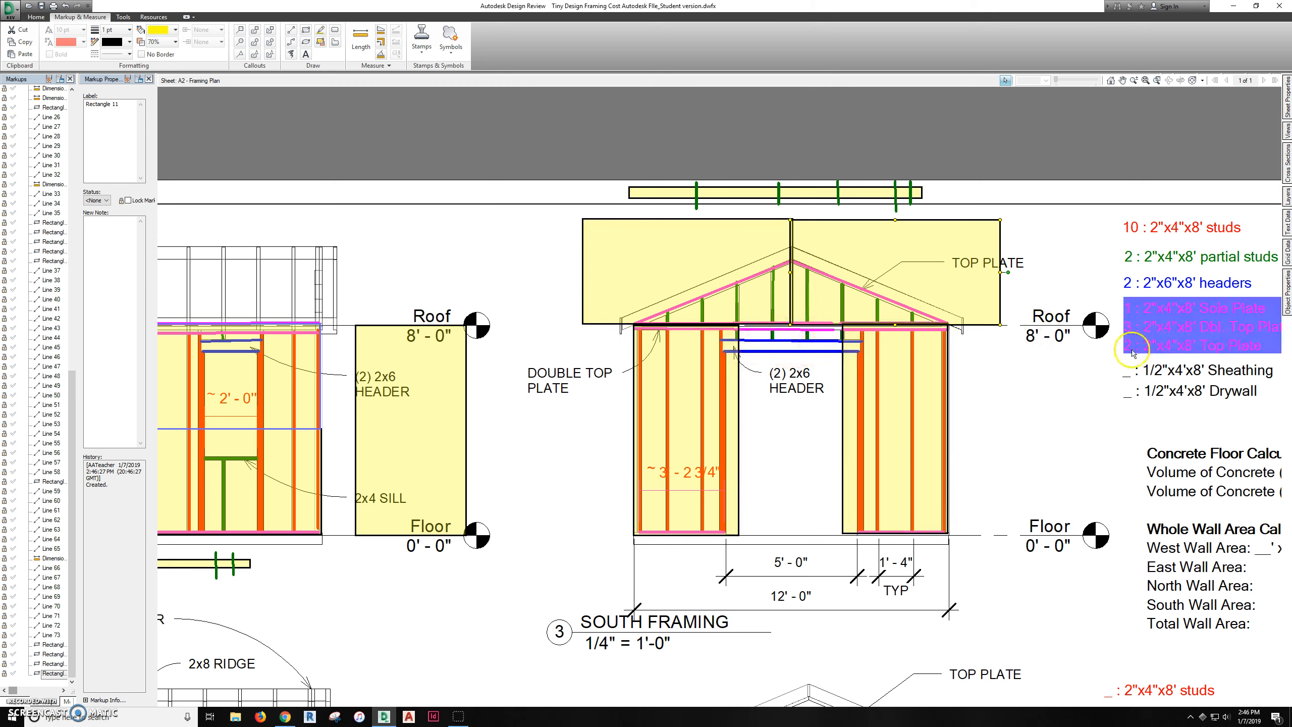
Enter 3-4 as the quantity in the 1/2"x4'x8' Sheathing note
double_click(1126, 376)
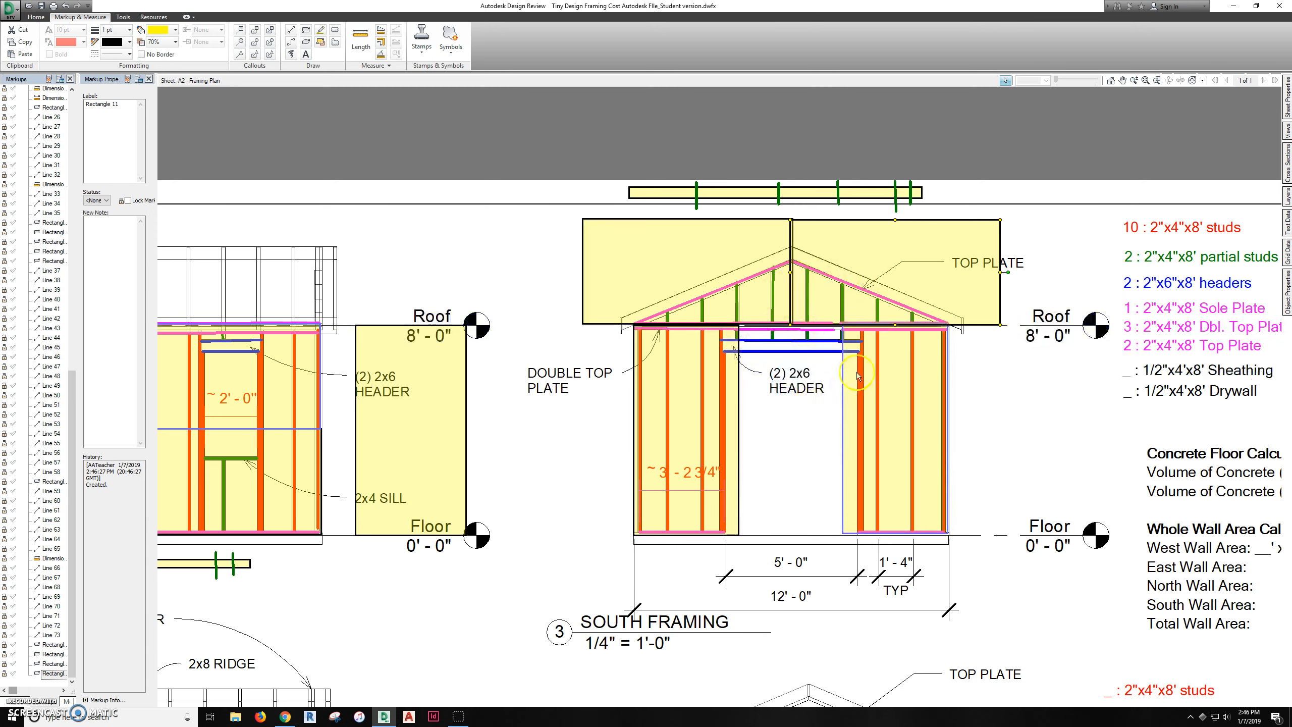
left_click(1128, 374)
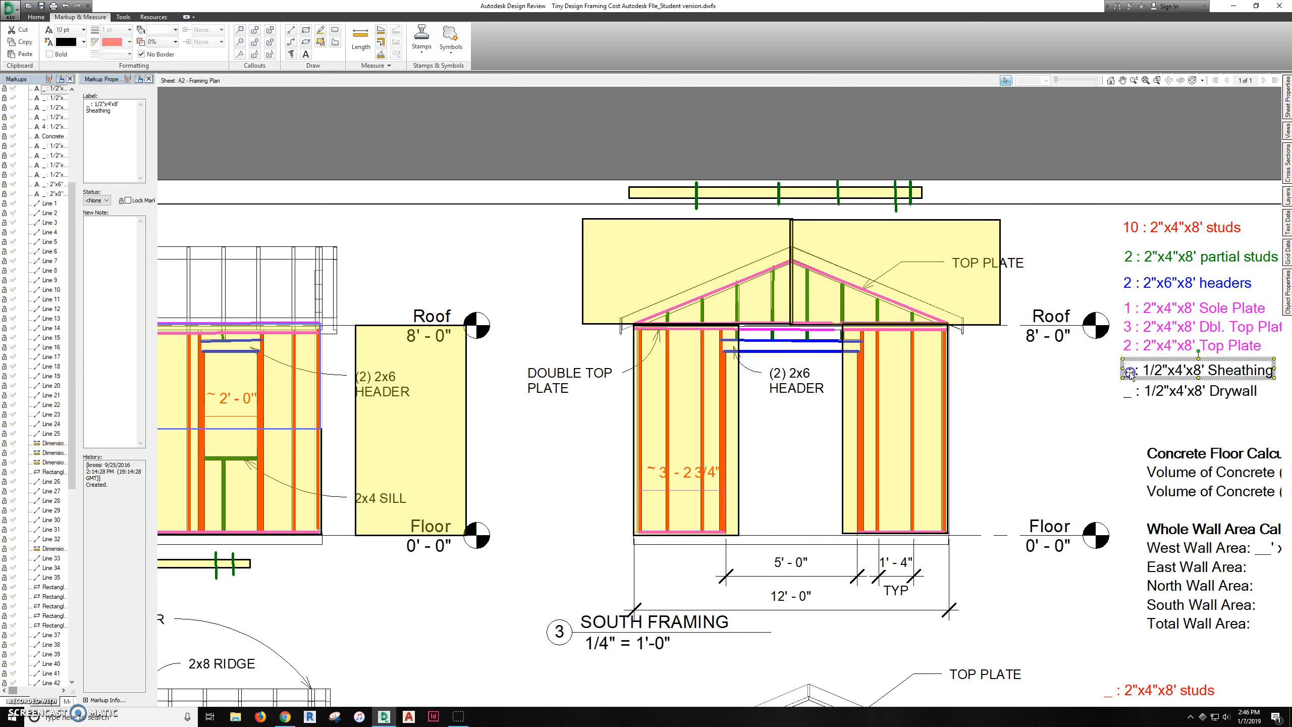
left_click(1130, 373)
key("BackSpace")
type("34")
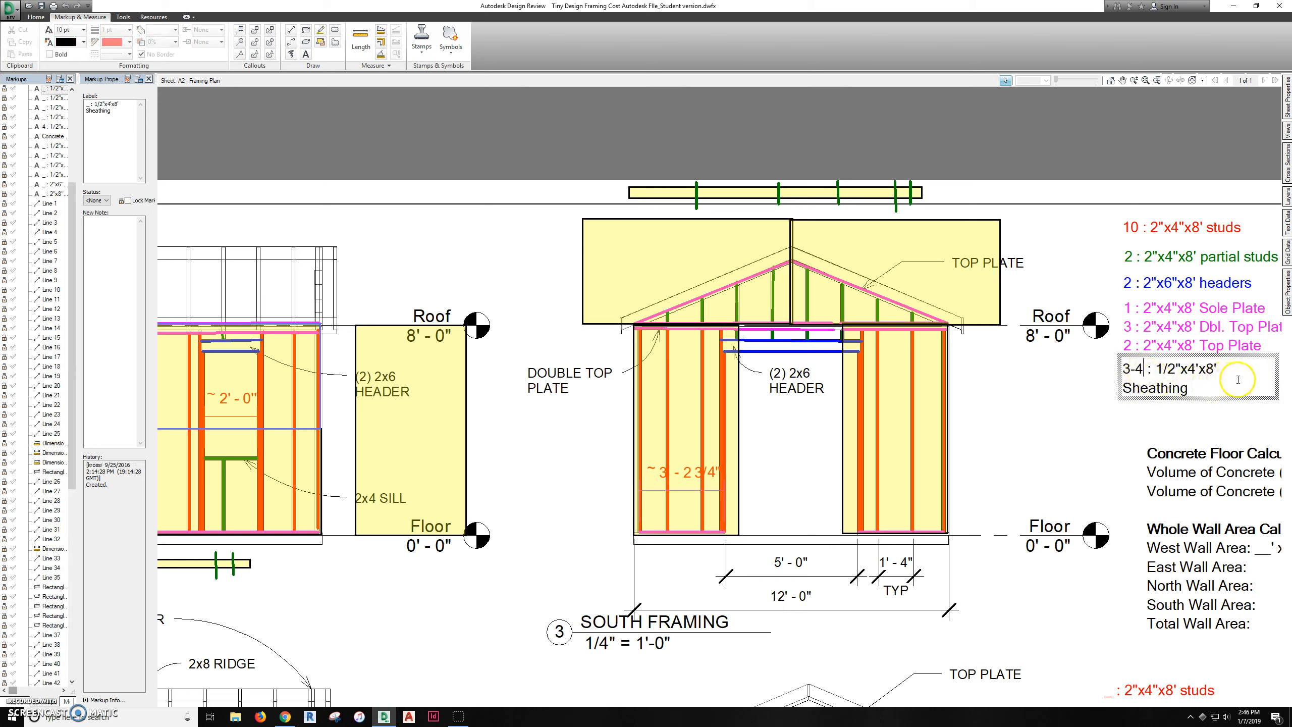
left_click(1194, 426)
Widen the Sheathing note's text box to fit one line and reduce its height to clear the Drywall note
middle_click_drag(1196, 422, 917, 482)
left_click(933, 438)
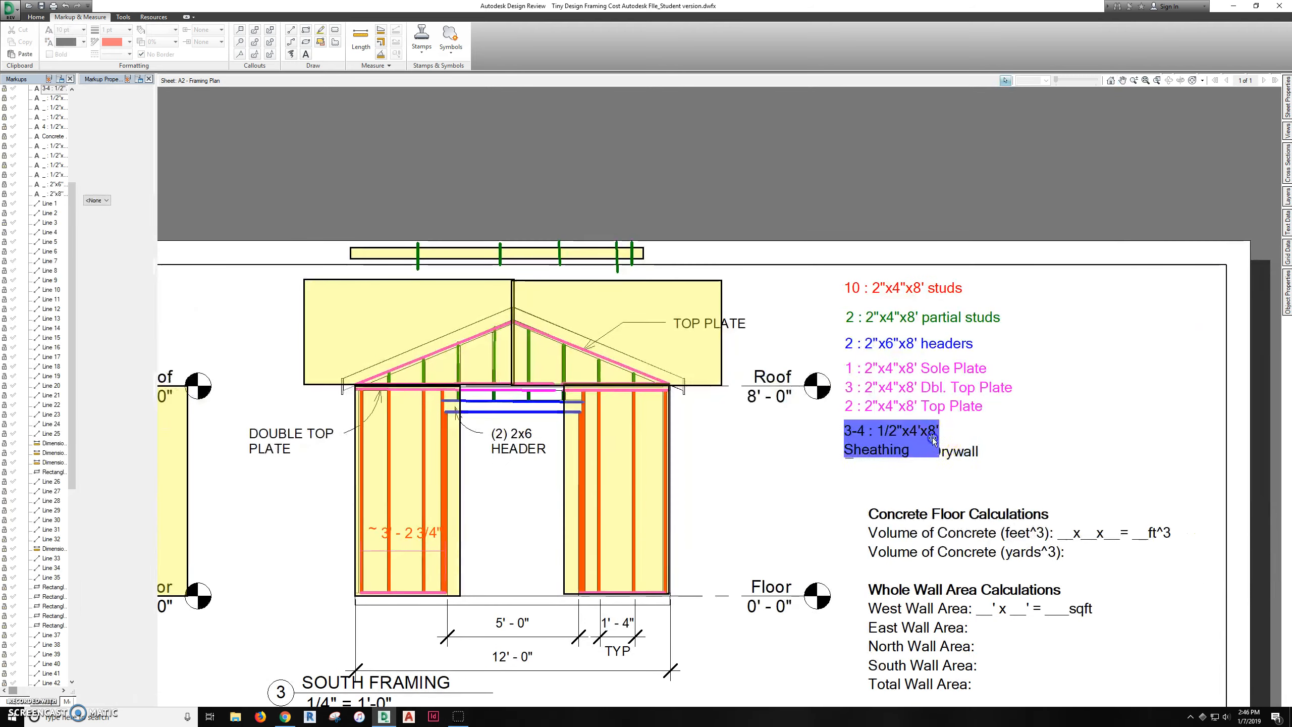
left_click_drag(940, 437, 1037, 438)
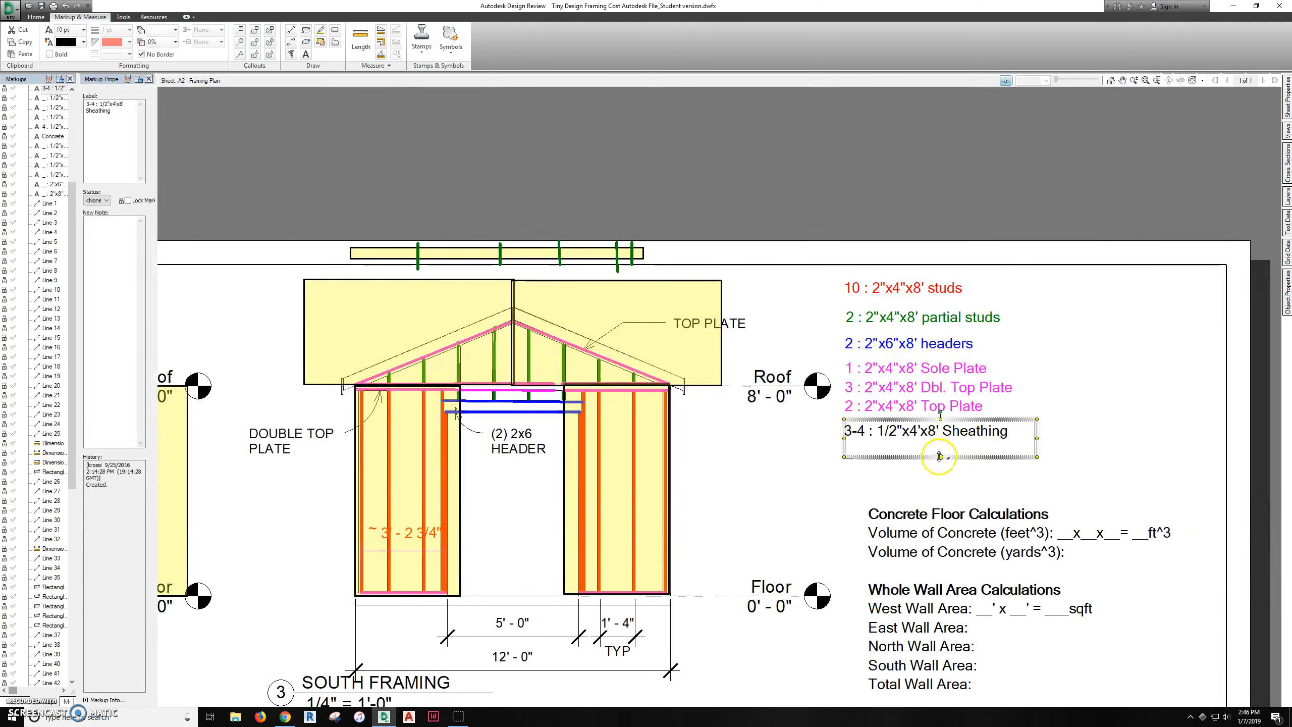
left_click_drag(940, 457, 941, 439)
Switch to the Chrome browser
left_click(278, 722)
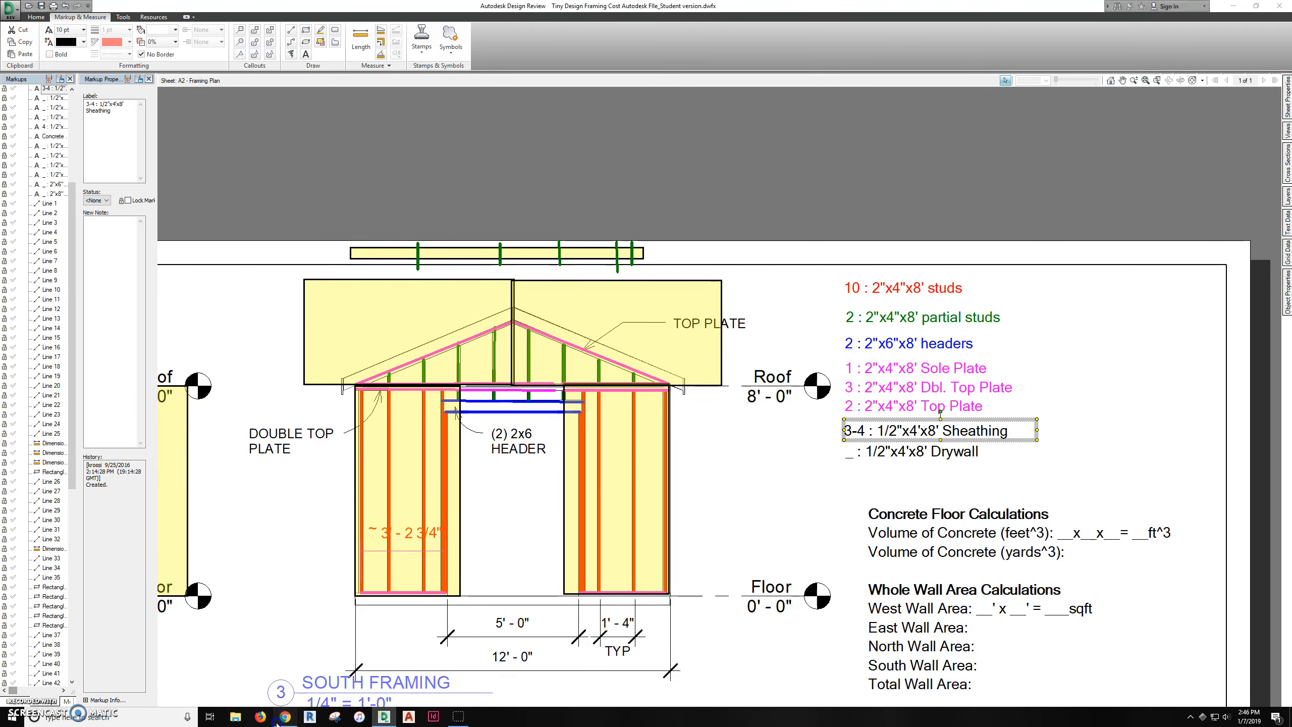